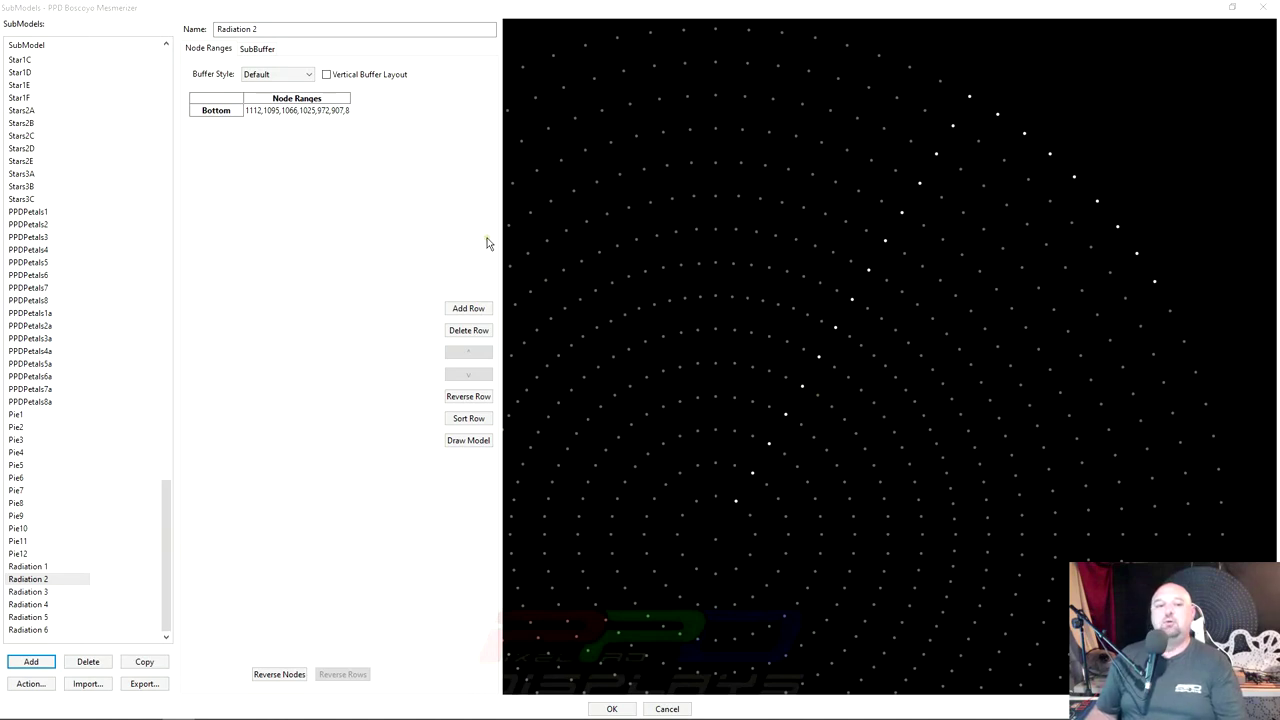
pyautogui.moveTo(497, 242)
pyautogui.mouseDown()
pyautogui.moveTo(517, 254)
pyautogui.moveTo(476, 248)
pyautogui.mouseUp()
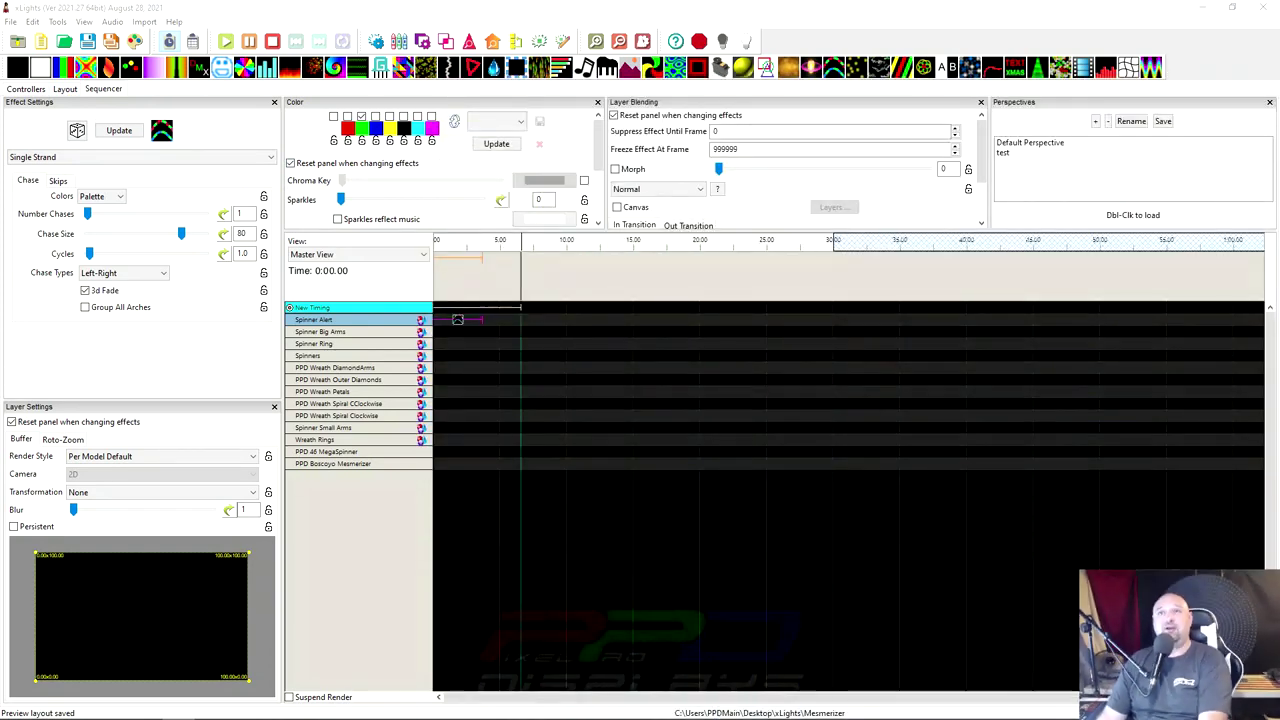
# Open the SubModels editor of the PPD Boscoyo Mesmerizer model from the layout and maximize it.
pyautogui.click(65, 89)
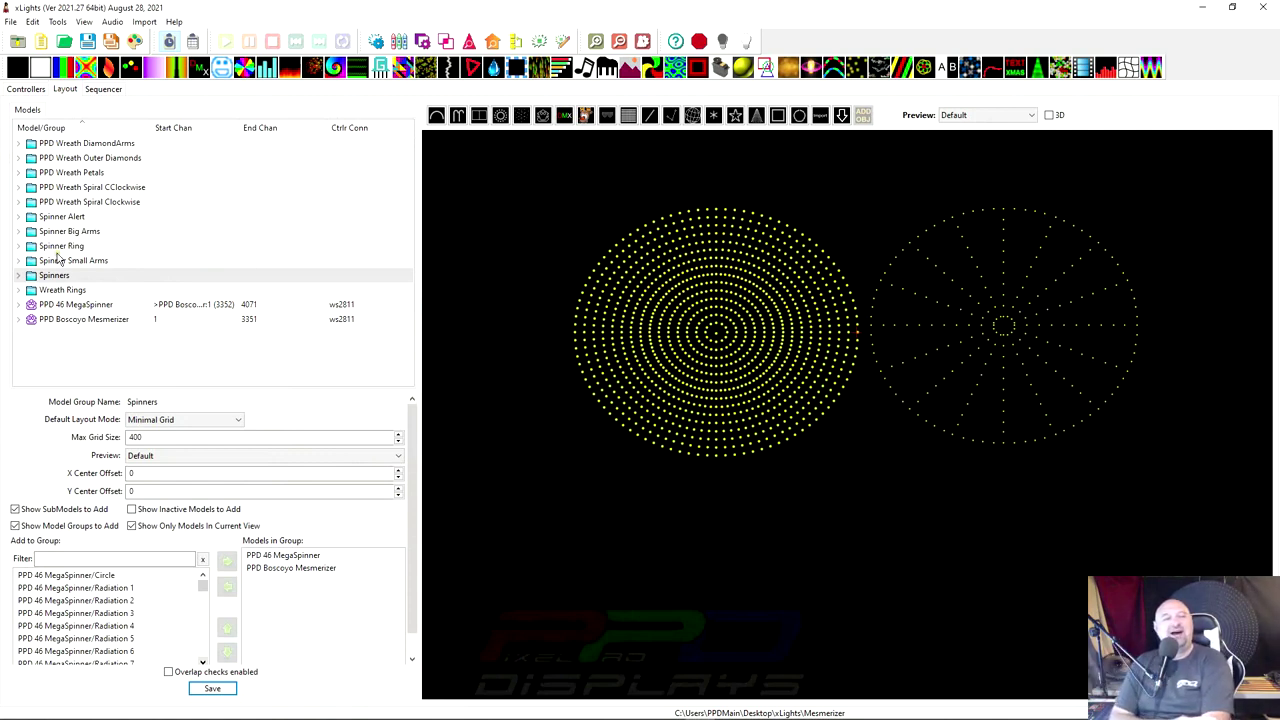
pyautogui.click(87, 320)
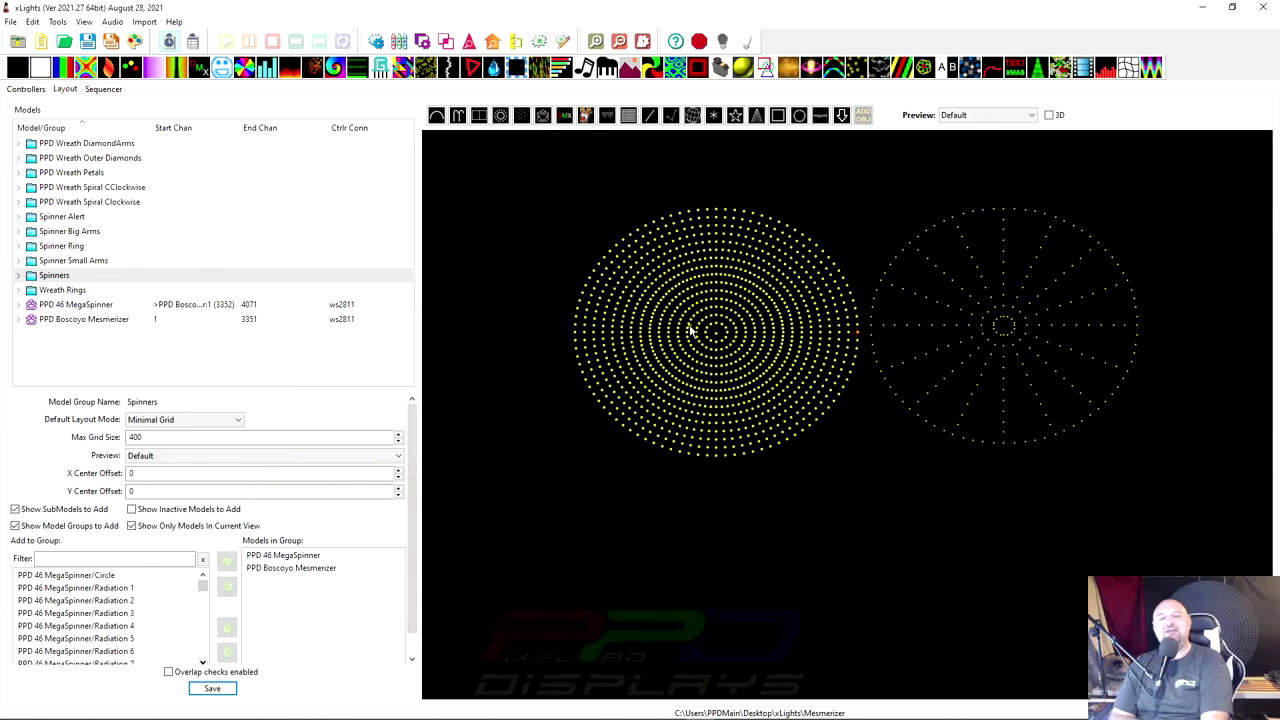
pyautogui.moveTo(56, 322)
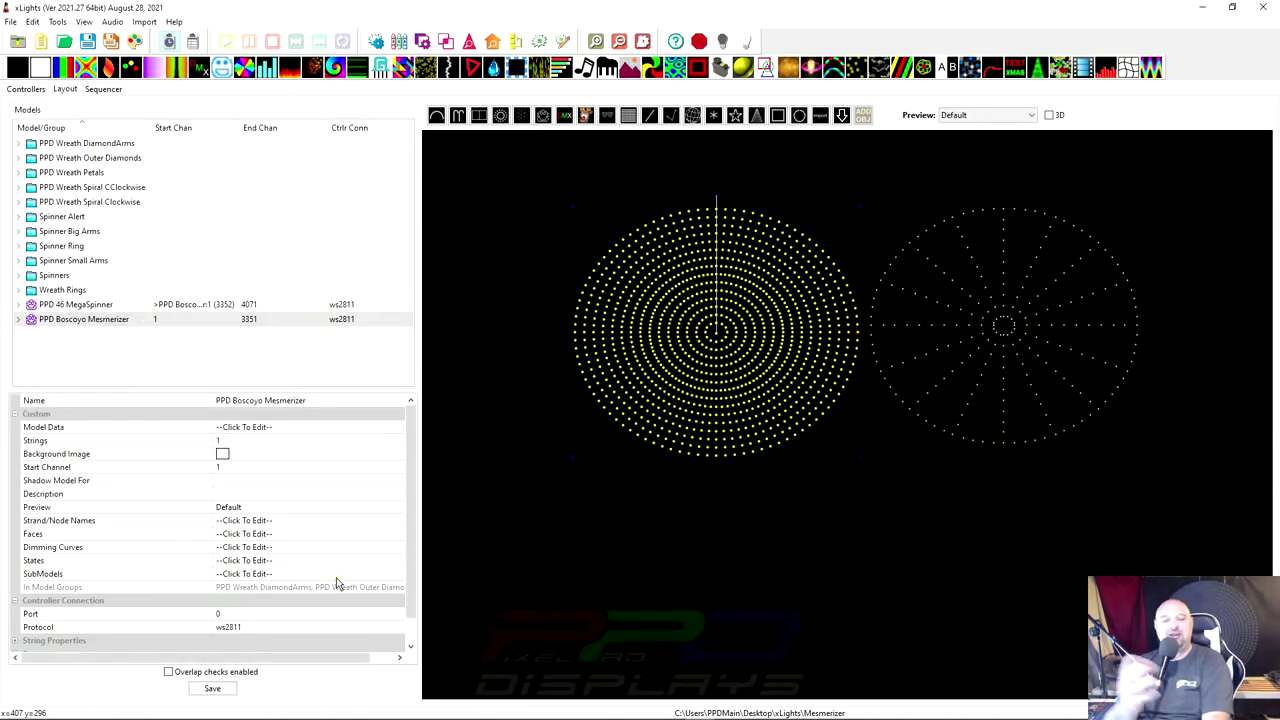
pyautogui.click(273, 578)
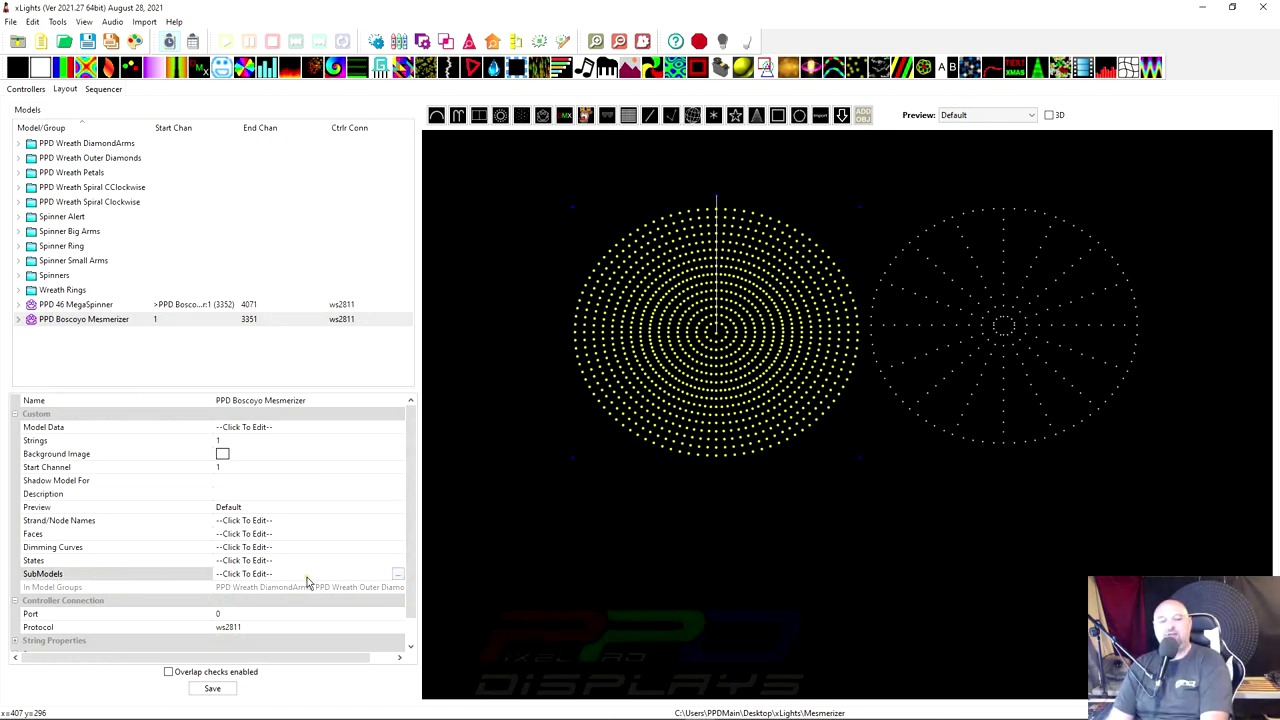
pyautogui.click(398, 576)
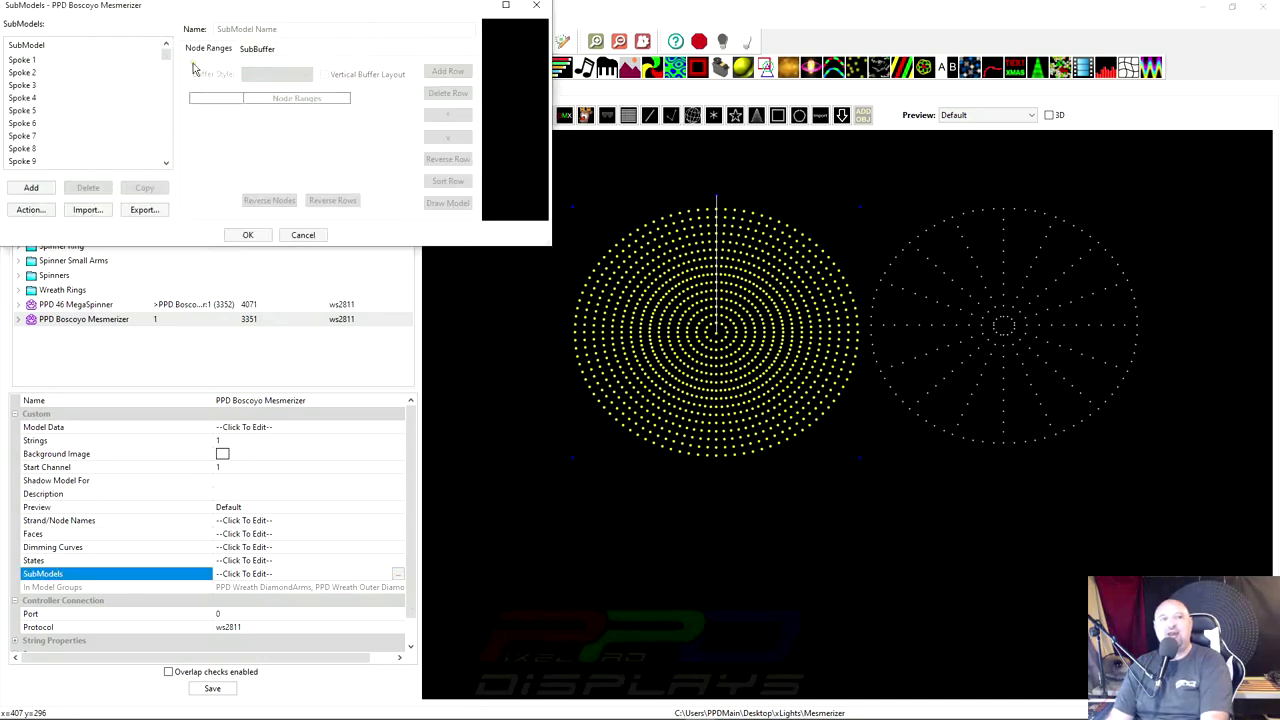
pyautogui.doubleClick(163, 8)
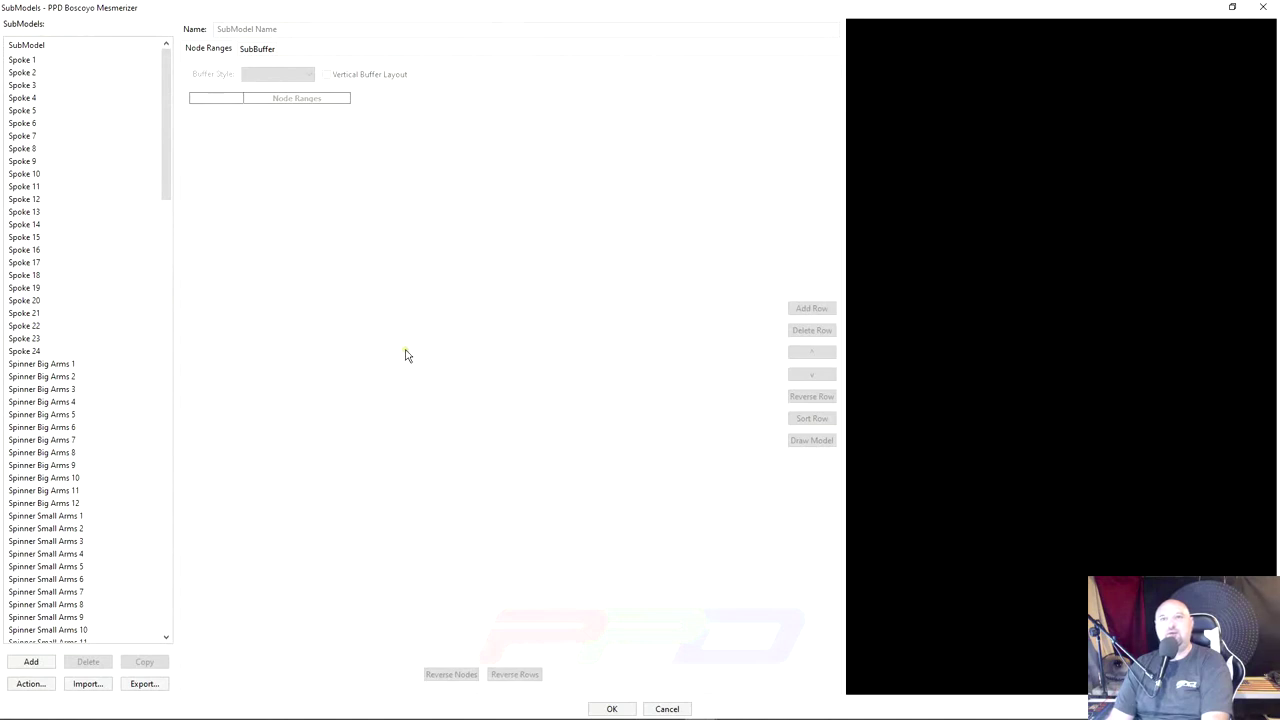
# Add a new submodel after Radiation 6 in the PPD Boscoyo Mesmerizer's submodel list.
pyautogui.scroll(-10, 86, 528)
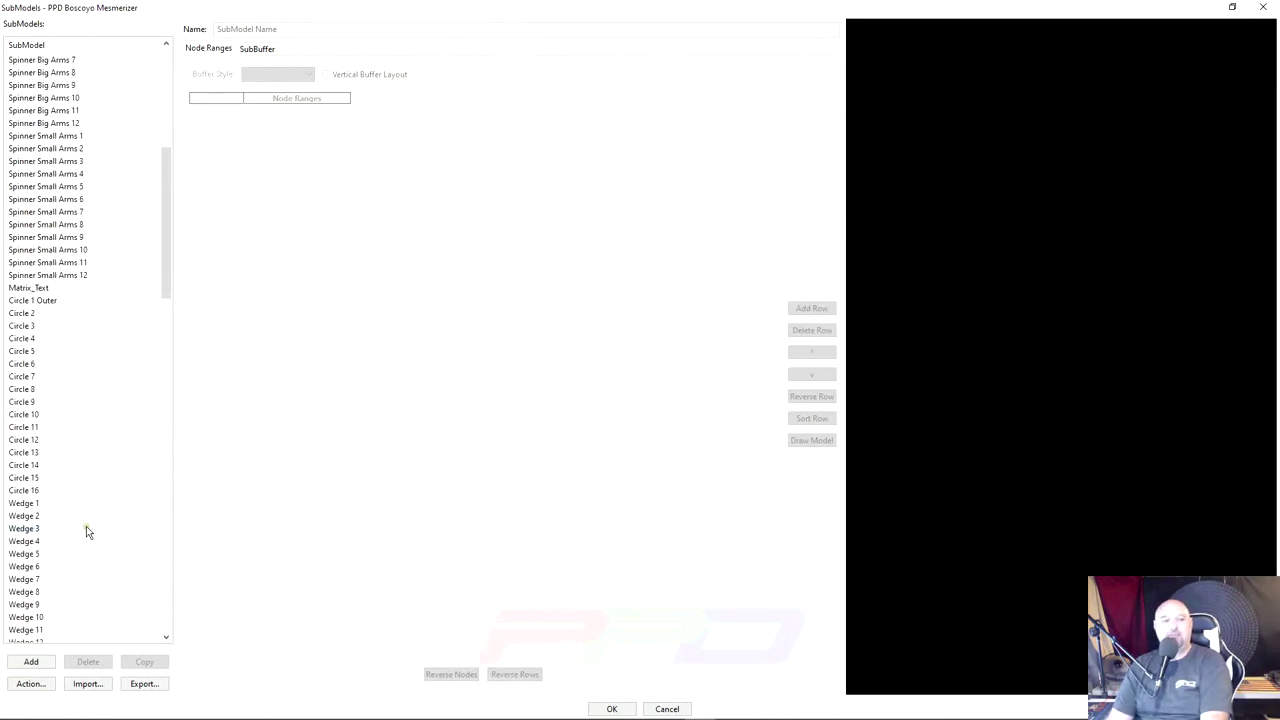
pyautogui.scroll(-15, 86, 530)
pyautogui.click(28, 661)
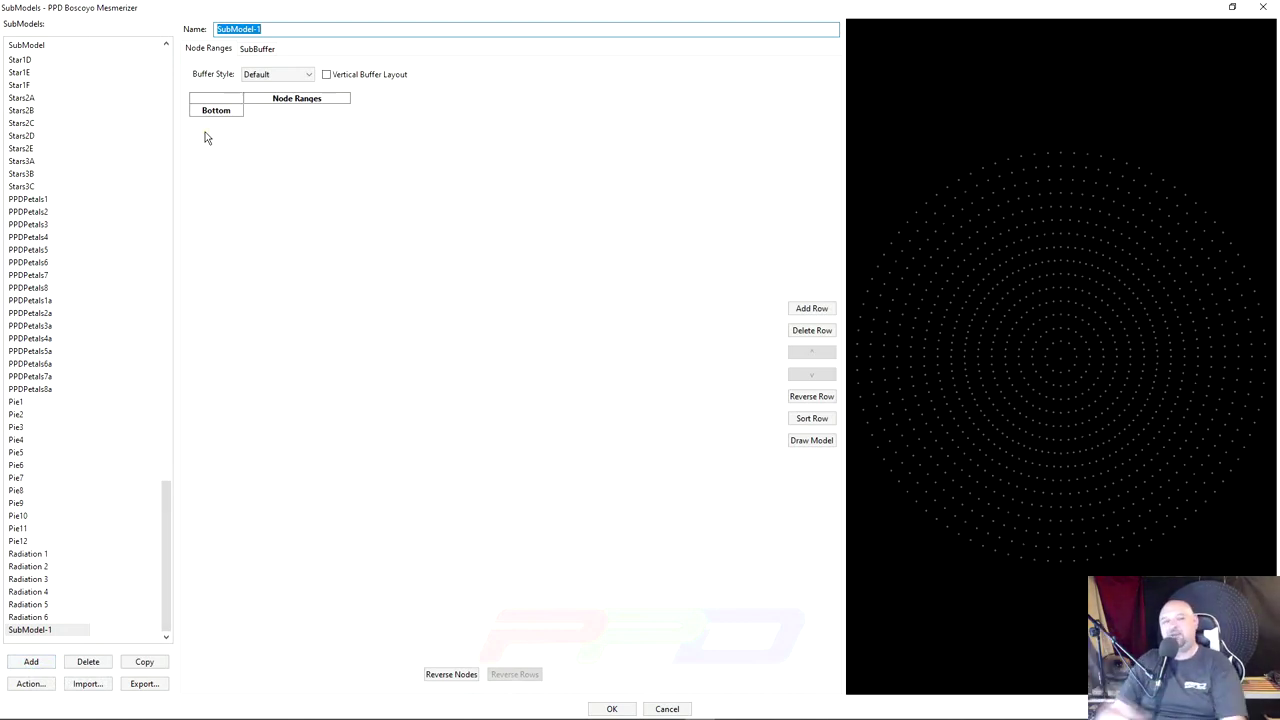
# Preview the Radiation 1 to Radiation 4 submodels as examples, and return to the name of SubModel-1.
pyautogui.click(40, 555)
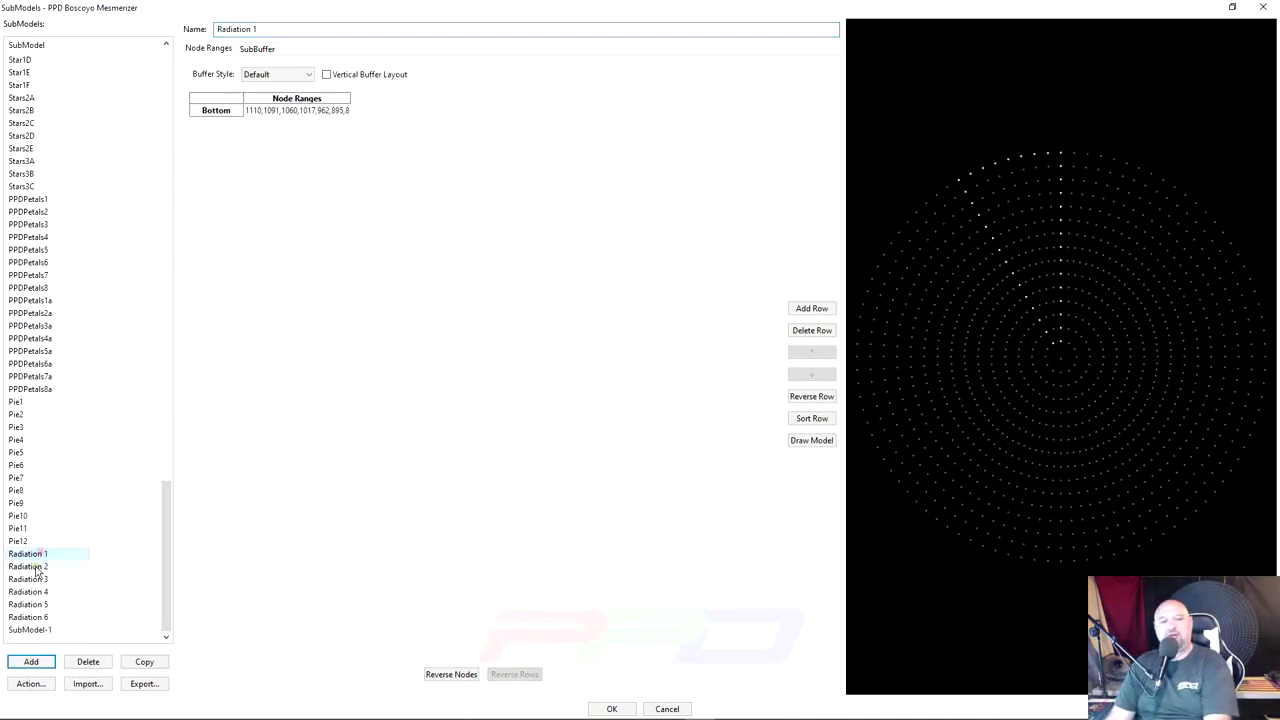
pyautogui.click(37, 566)
pyautogui.click(30, 579)
pyautogui.click(30, 592)
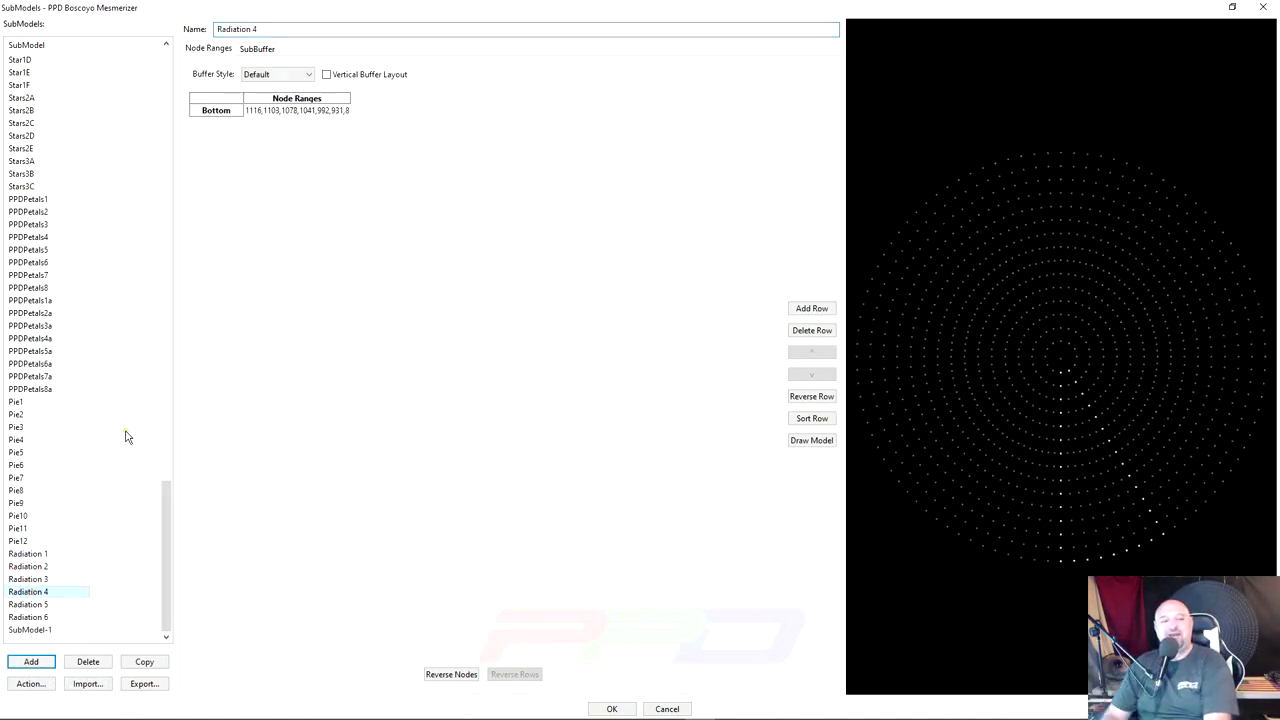
pyautogui.click(24, 630)
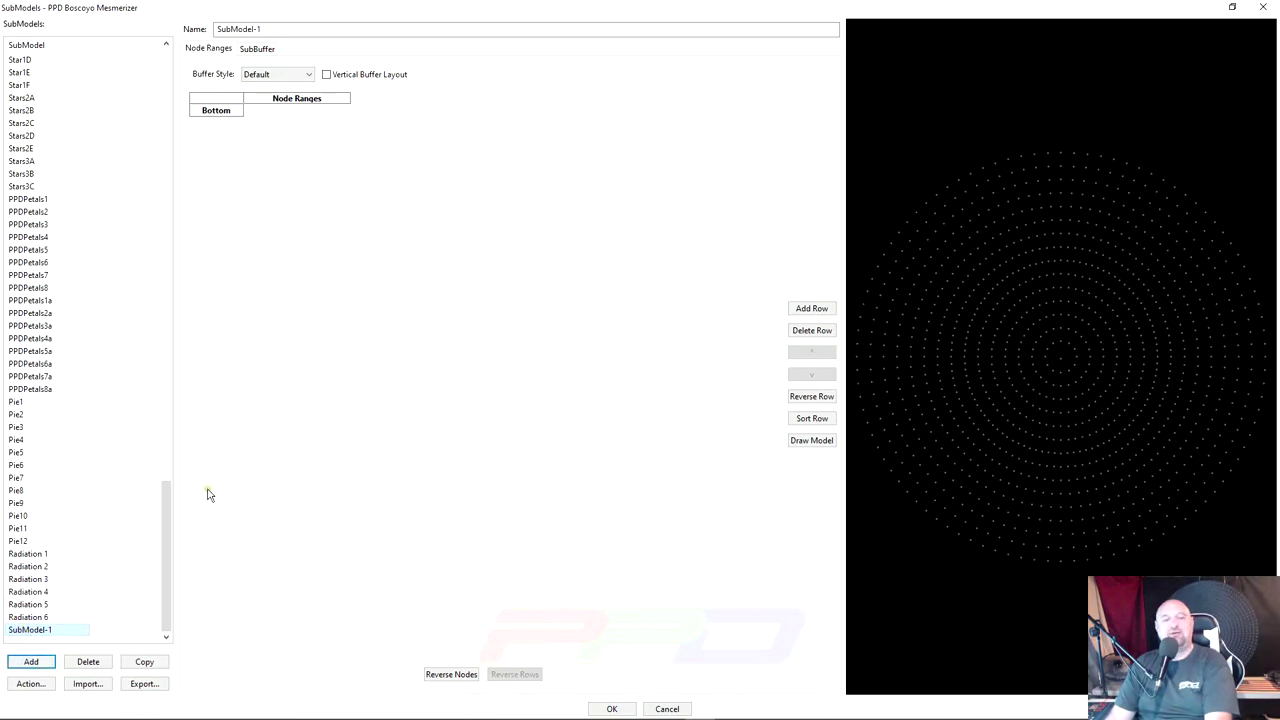
pyautogui.moveTo(268, 31); pyautogui.dragTo(193, 20)
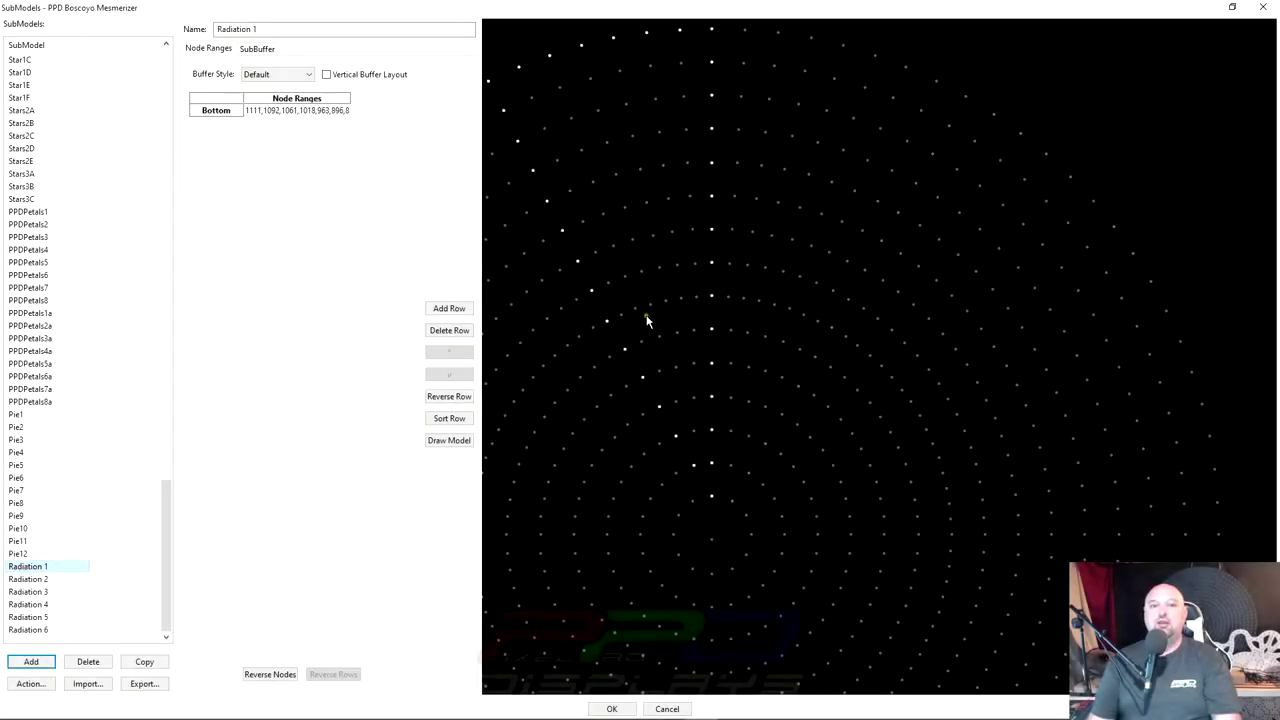
# Select the Radiation 2 submodel and widen its editing area and Node Ranges column to show the full node list.
pyautogui.scroll(-5, 650, 325)
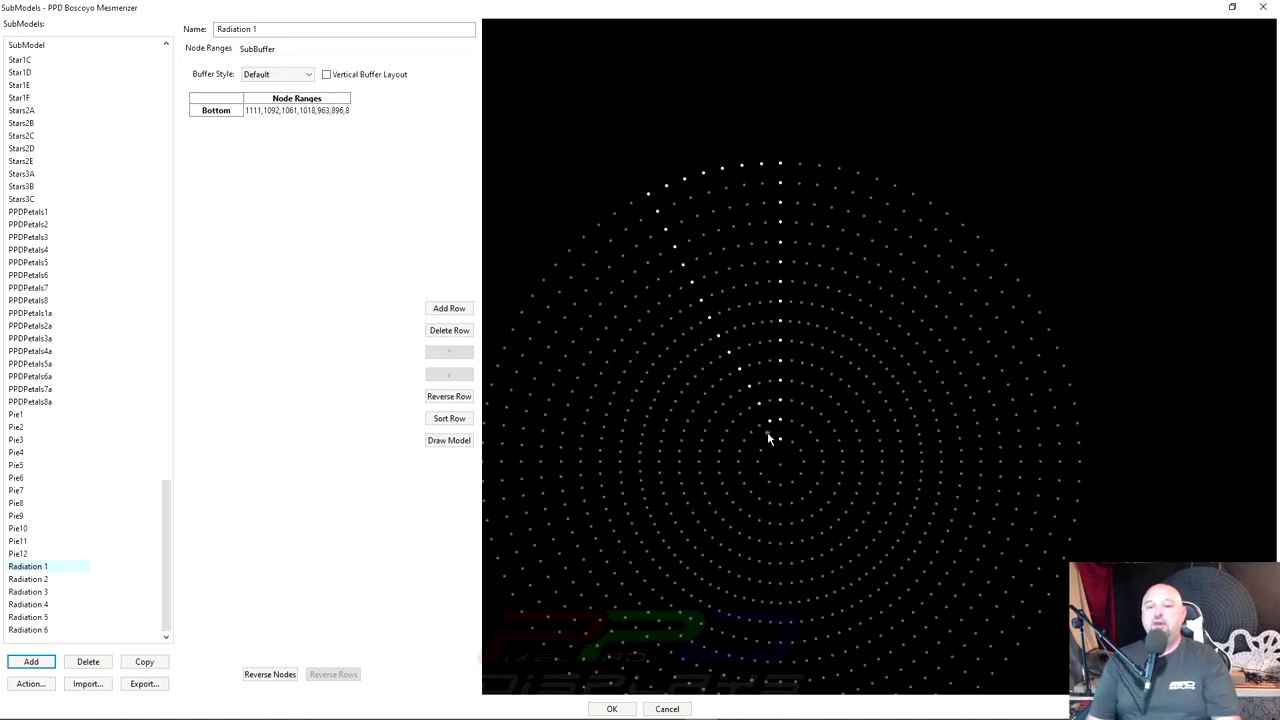
pyautogui.scroll(2, 771, 437)
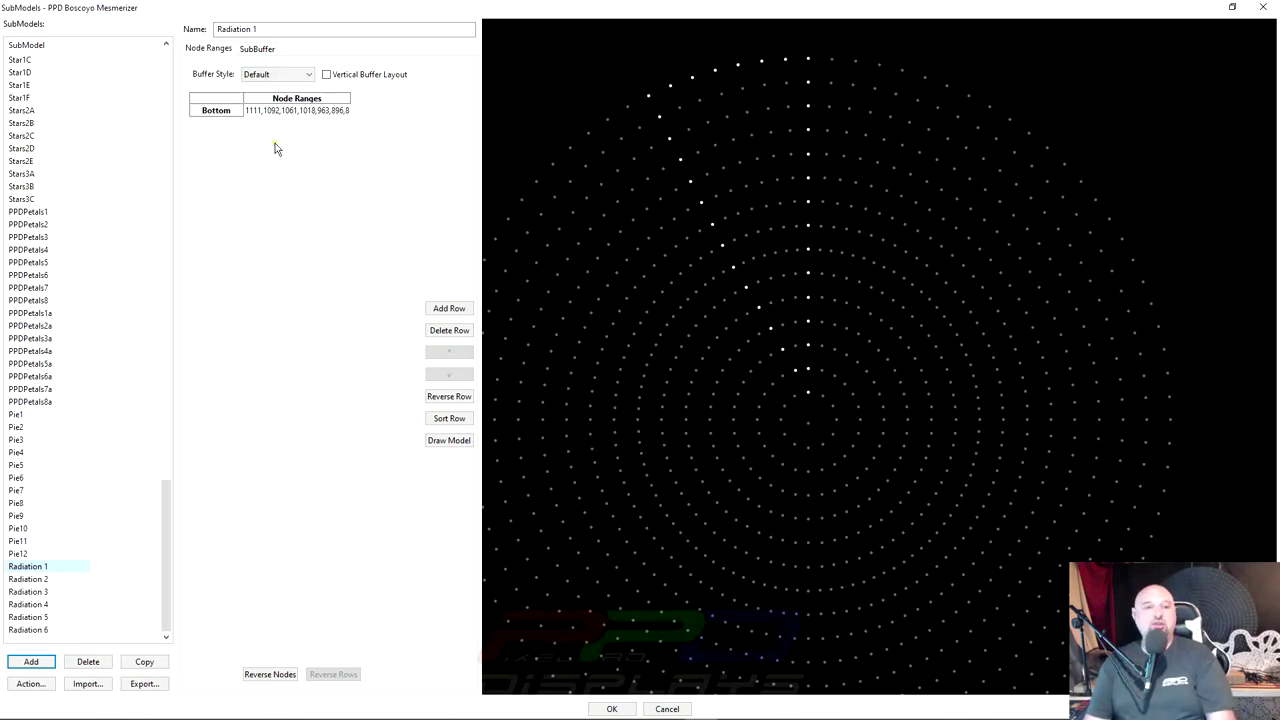
pyautogui.click(28, 579)
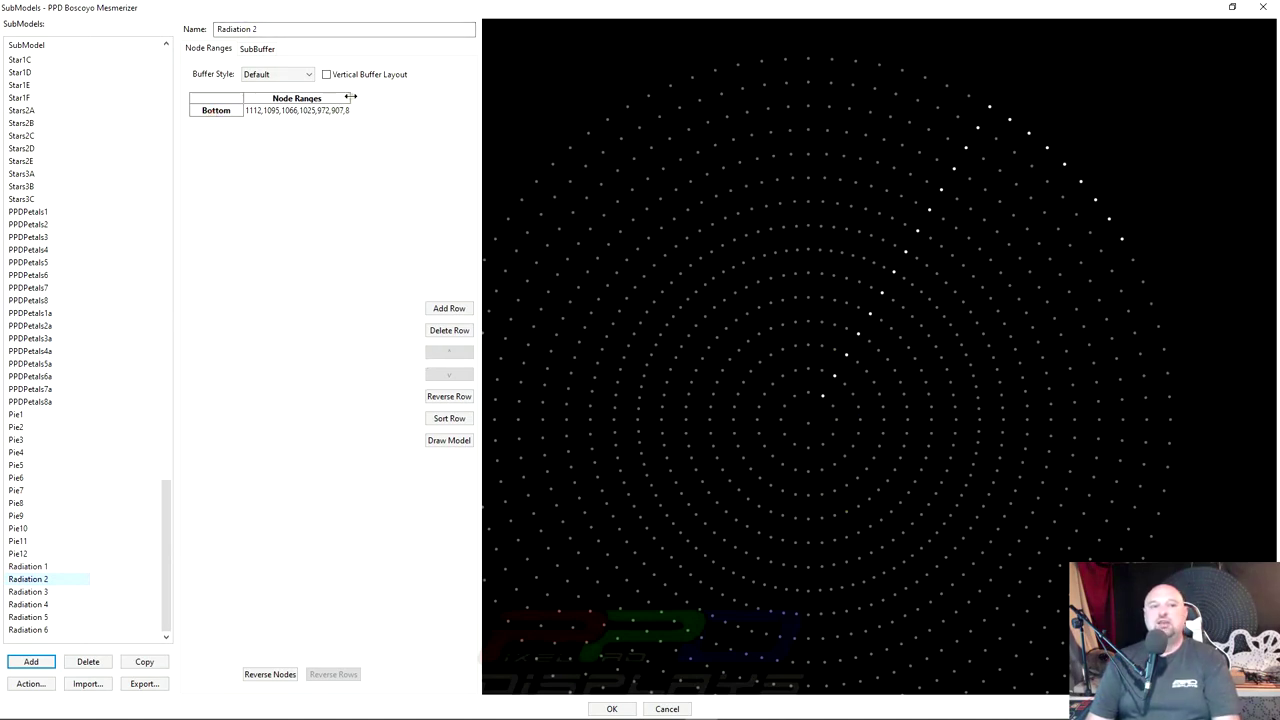
pyautogui.moveTo(350, 96); pyautogui.dragTo(446, 91)
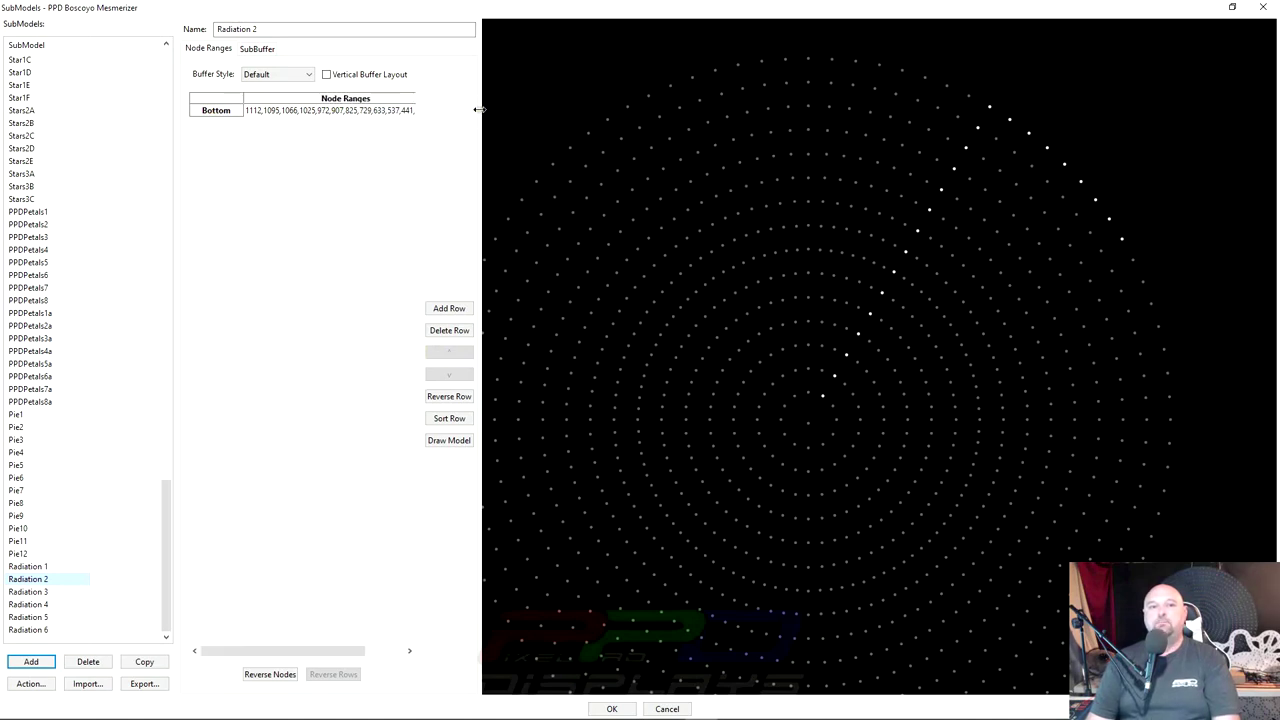
pyautogui.moveTo(479, 109); pyautogui.dragTo(582, 116)
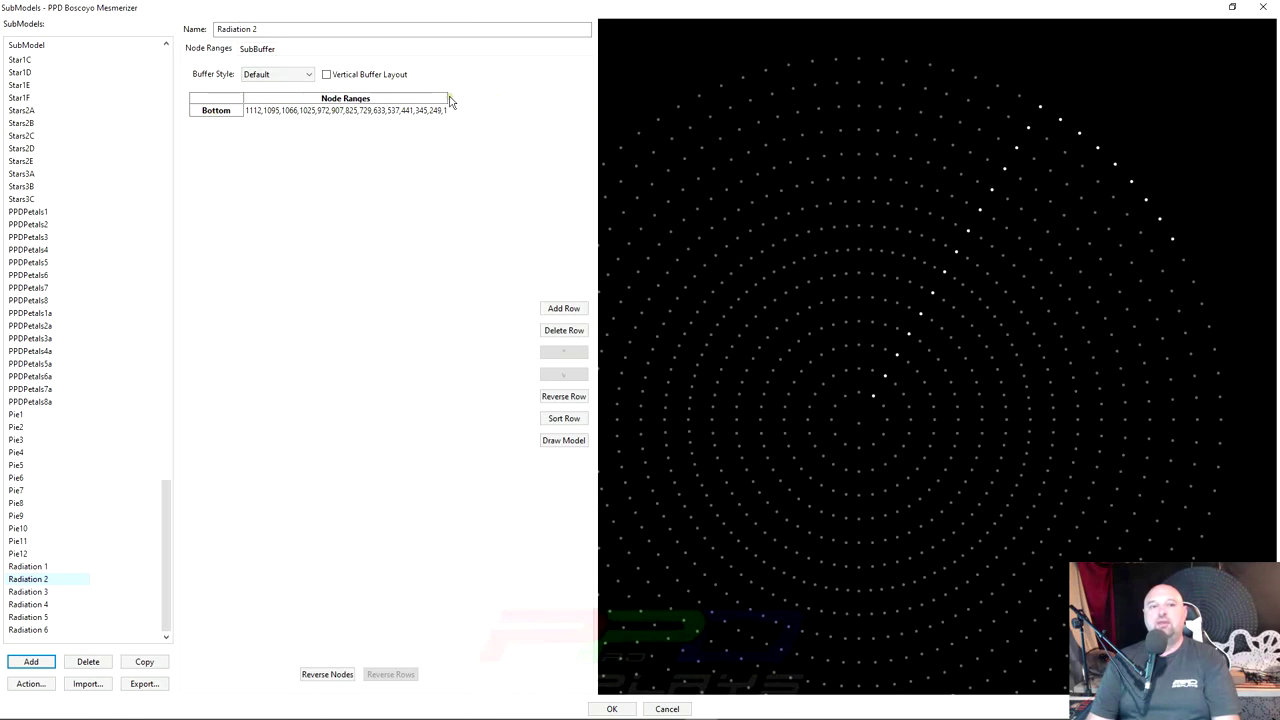
pyautogui.moveTo(447, 97); pyautogui.dragTo(528, 100)
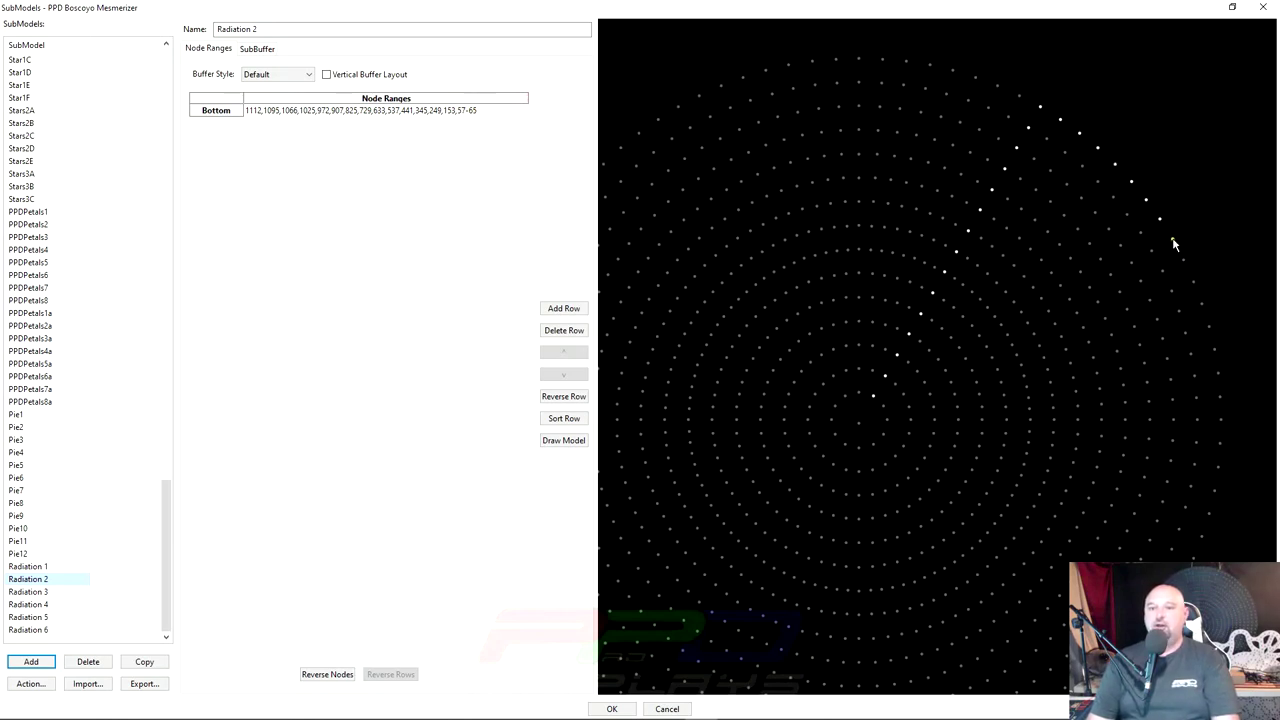
# Examine the spoke and outer arc of Radiation 2 closely in the model preview.
pyautogui.scroll(3, 1174, 243)
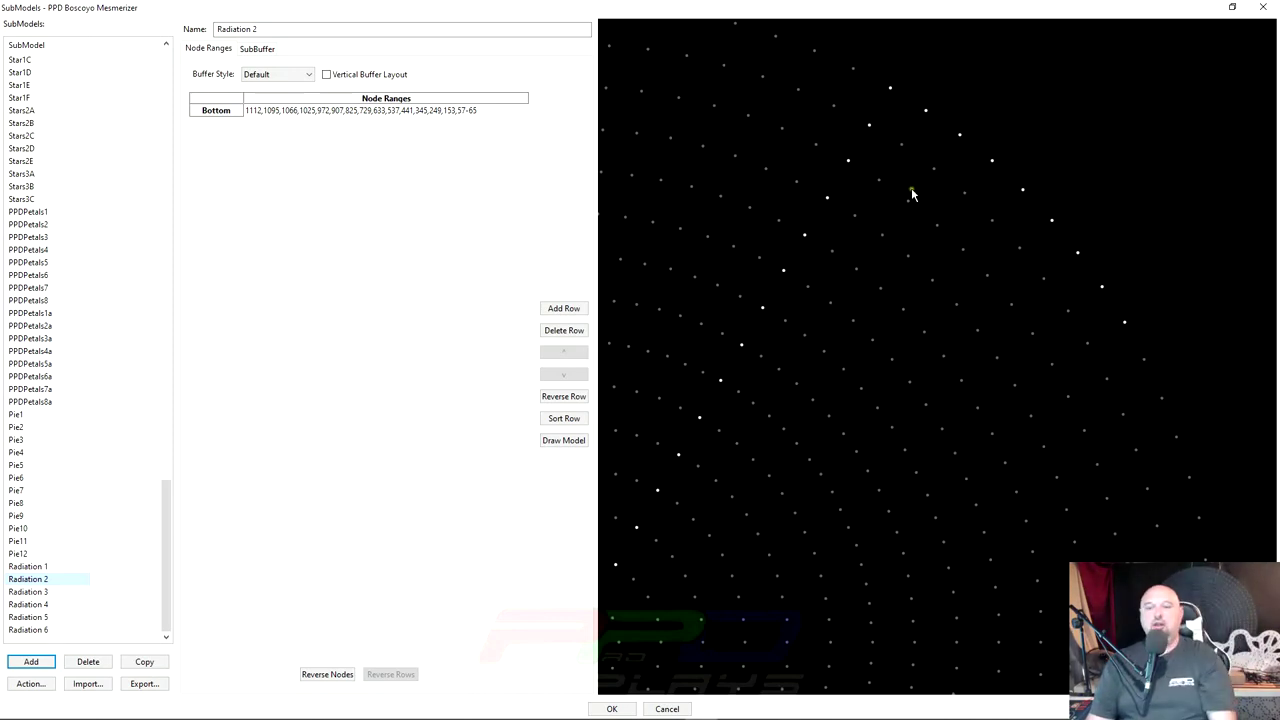
pyautogui.moveTo(912, 195); pyautogui.dragTo(974, 249)
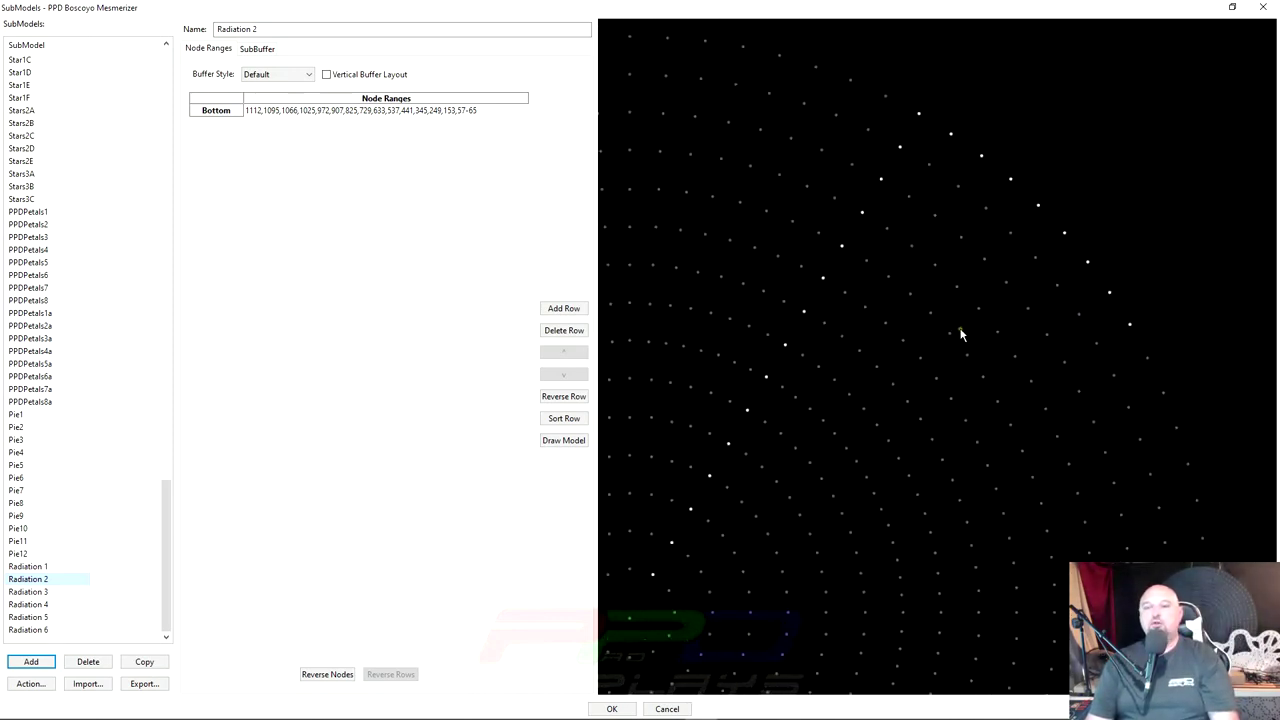
pyautogui.scroll(-3, 960, 335)
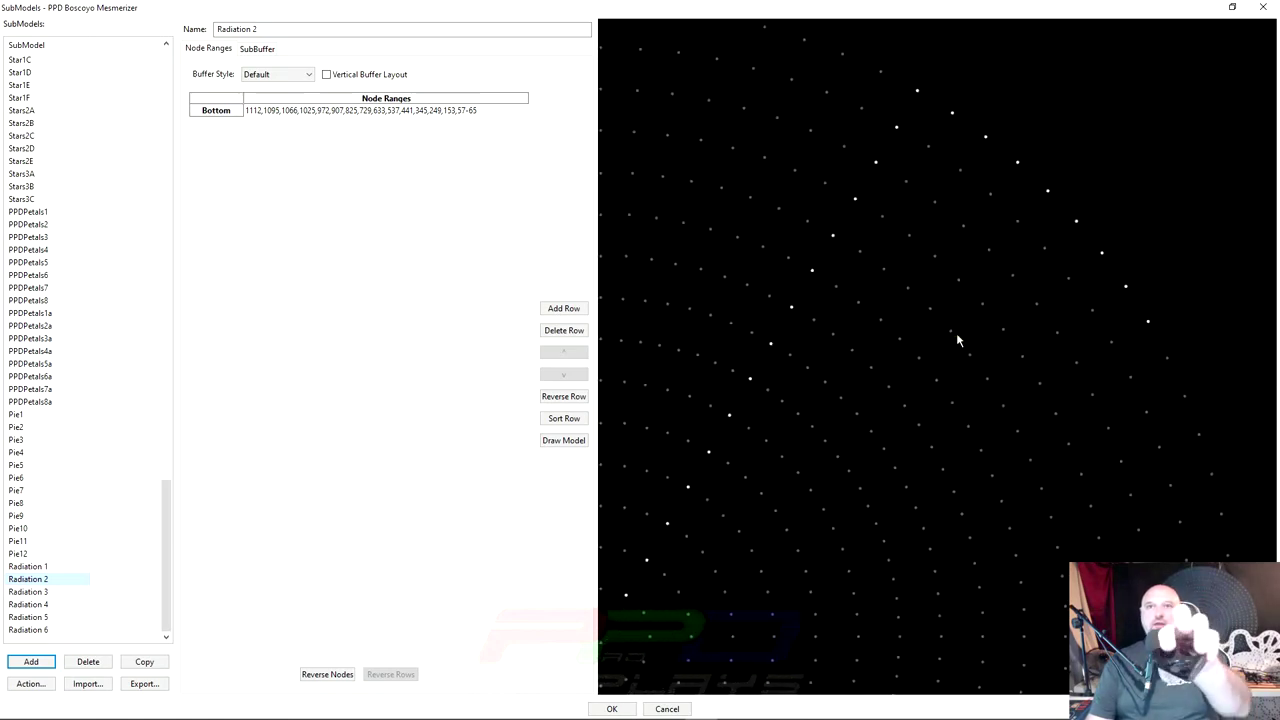
pyautogui.scroll(-3, 957, 340)
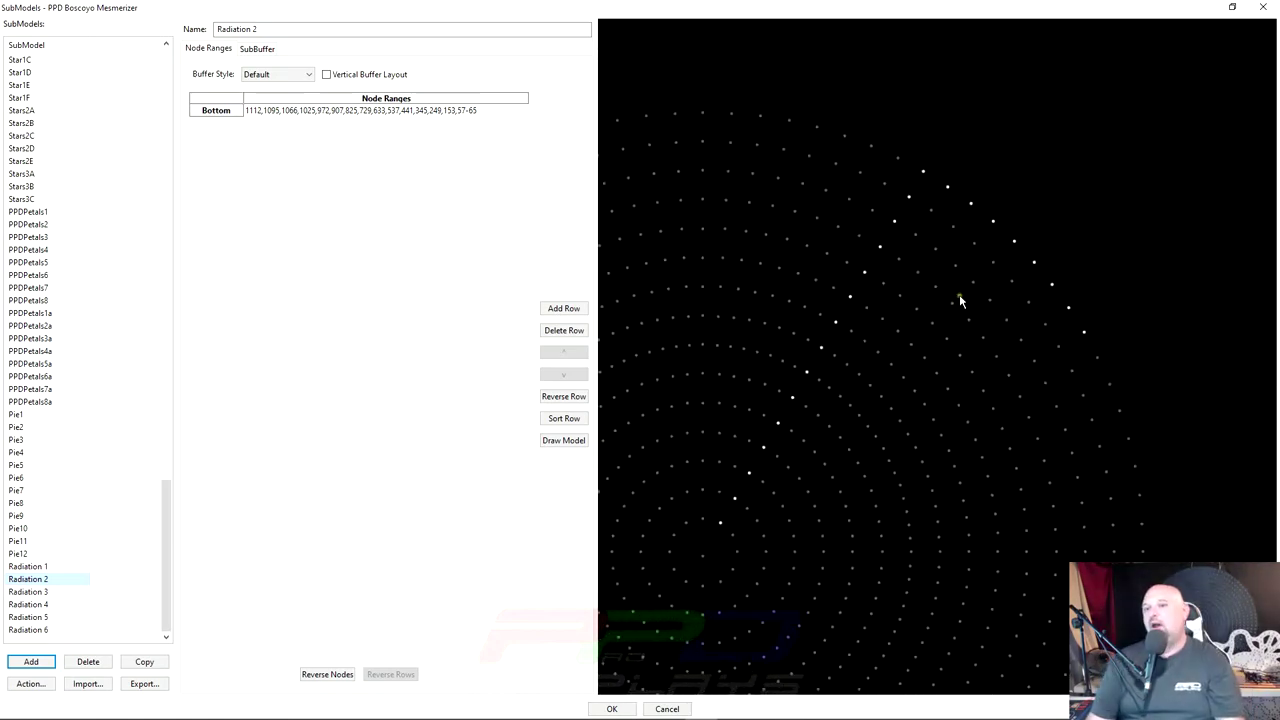
pyautogui.moveTo(975, 440); pyautogui.dragTo(903, 440)
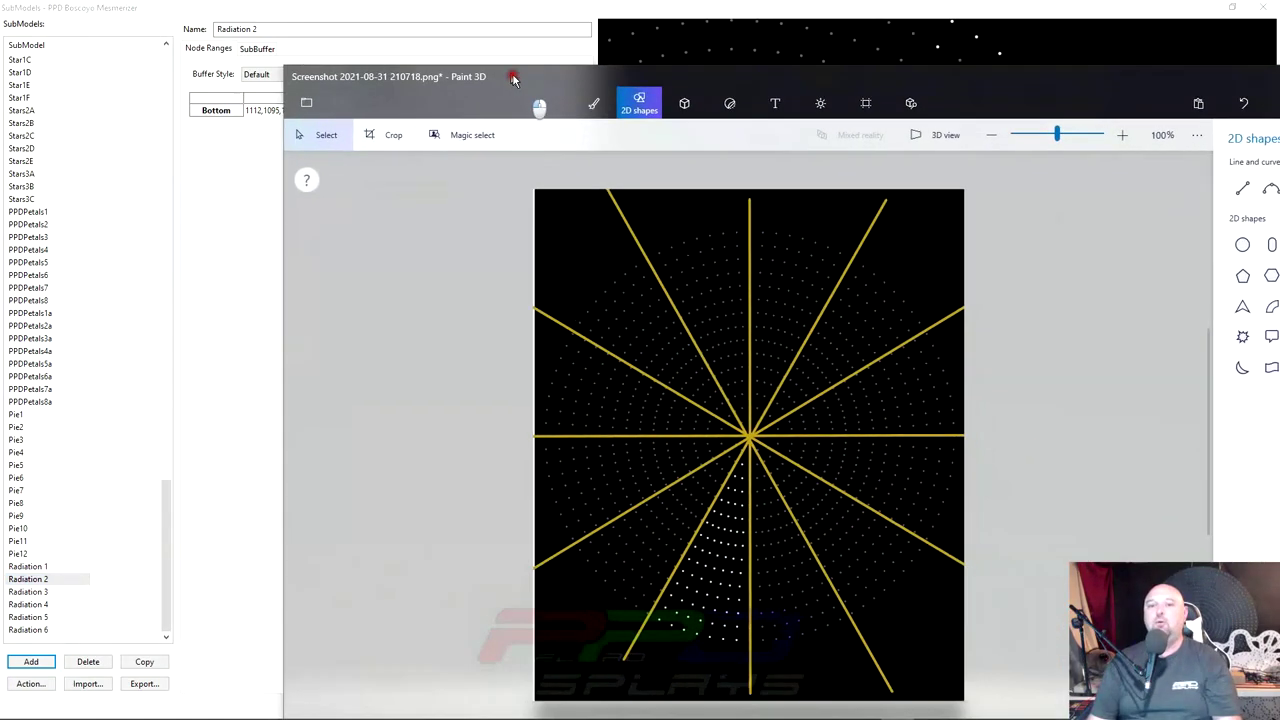
# Examine the pie-slice division lines on the wreath screenshot in Paint 3D, and return to the xLights submodel editor.
pyautogui.moveTo(537, 103); pyautogui.dragTo(440, 37)
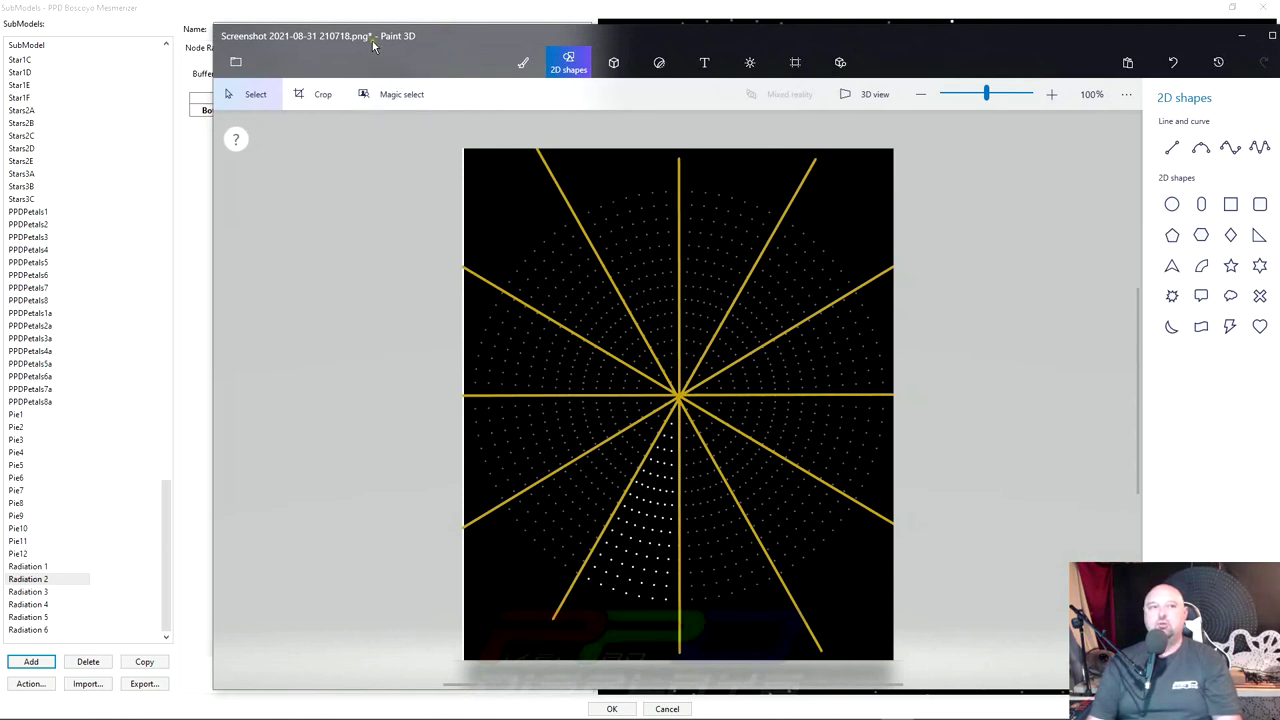
pyautogui.moveTo(421, 40); pyautogui.dragTo(410, 35)
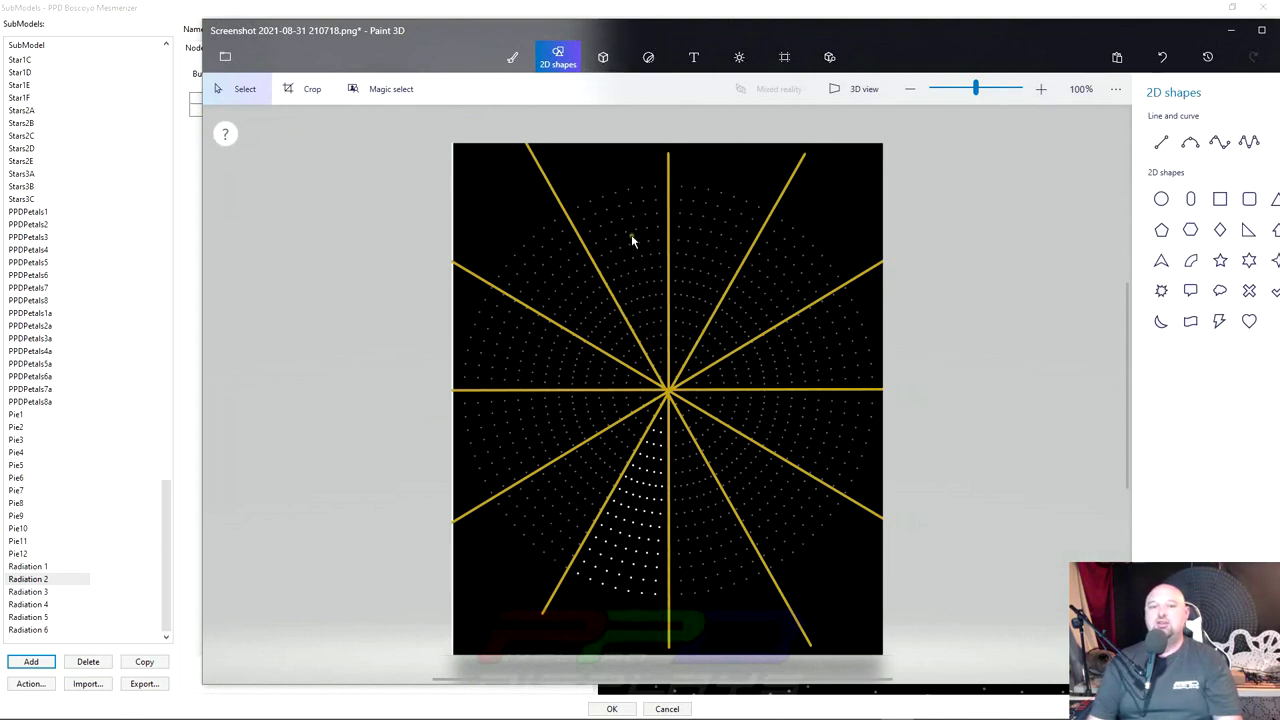
pyautogui.moveTo(616, 208); pyautogui.dragTo(628, 245)
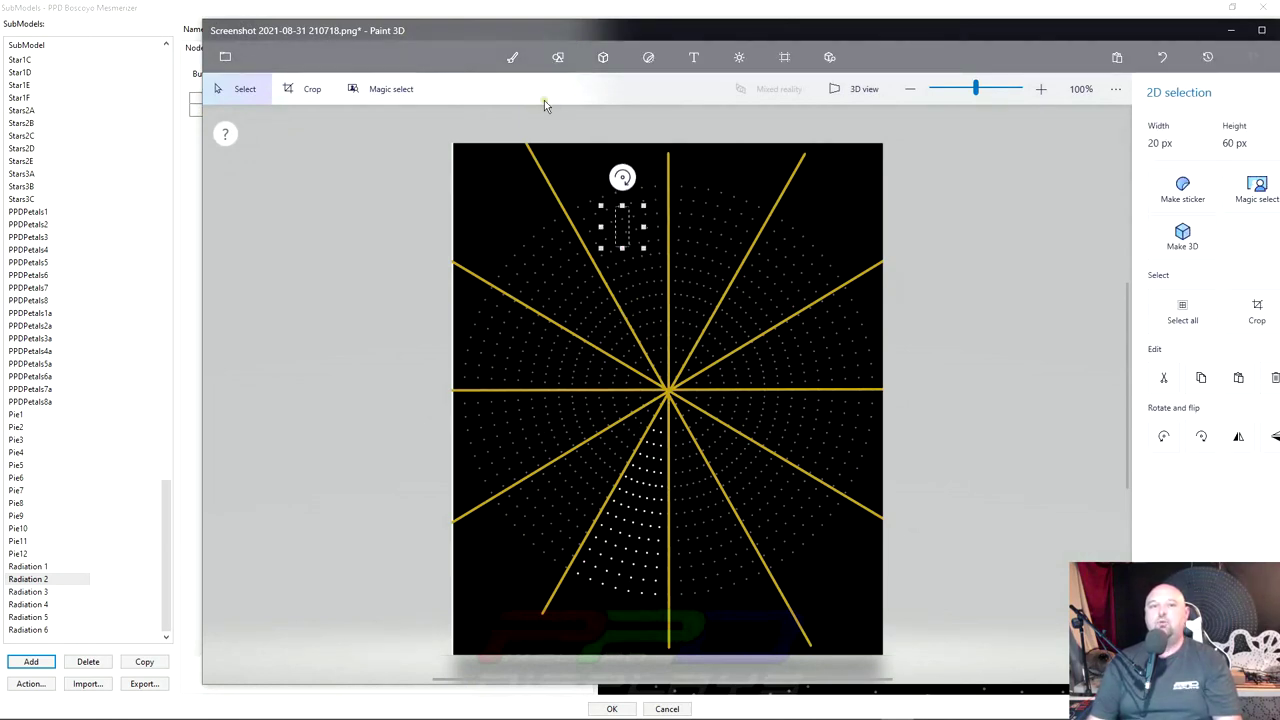
pyautogui.click(462, 170)
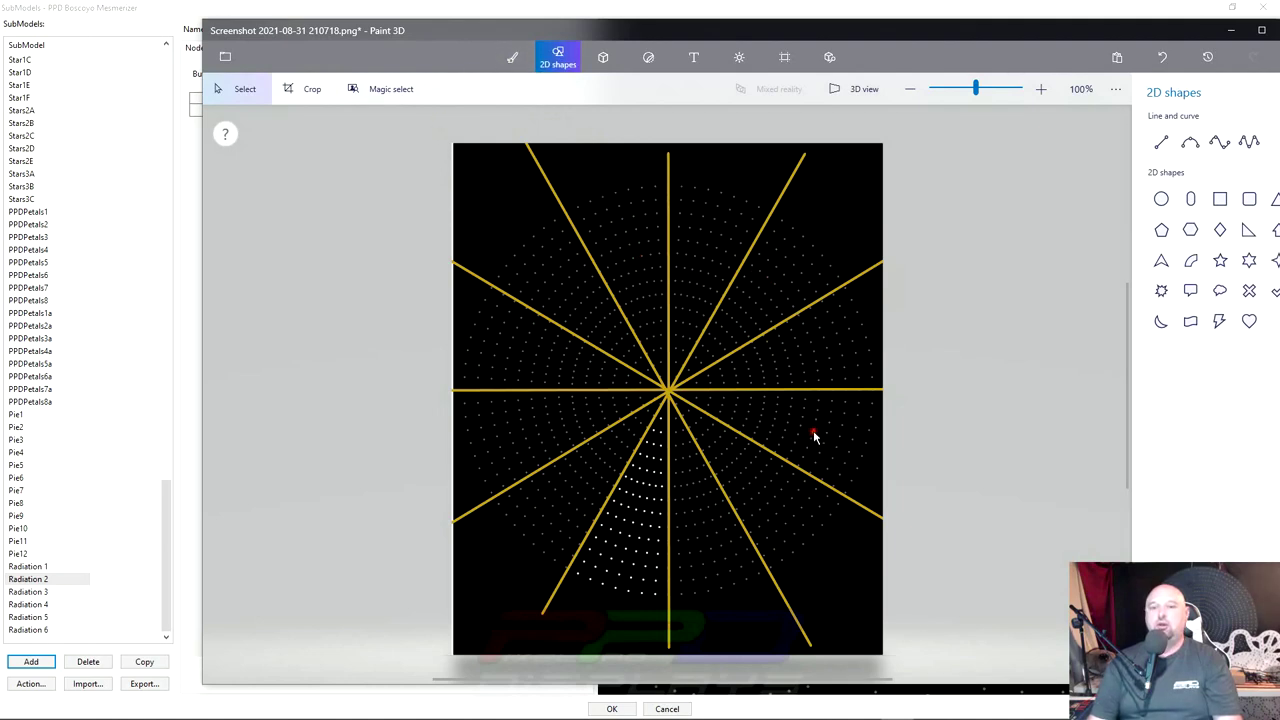
pyautogui.click(491, 328)
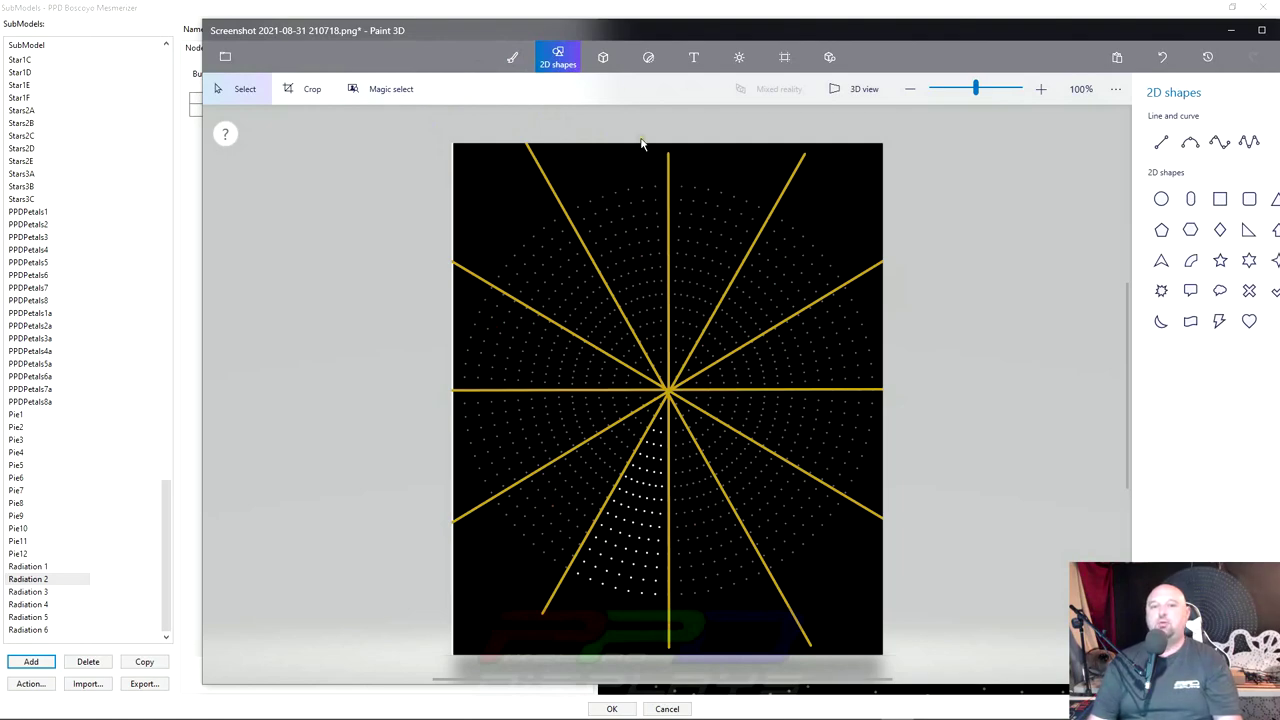
pyautogui.moveTo(534, 20); pyautogui.dragTo(542, 22)
pyautogui.hotkey('alt', 'Tab')
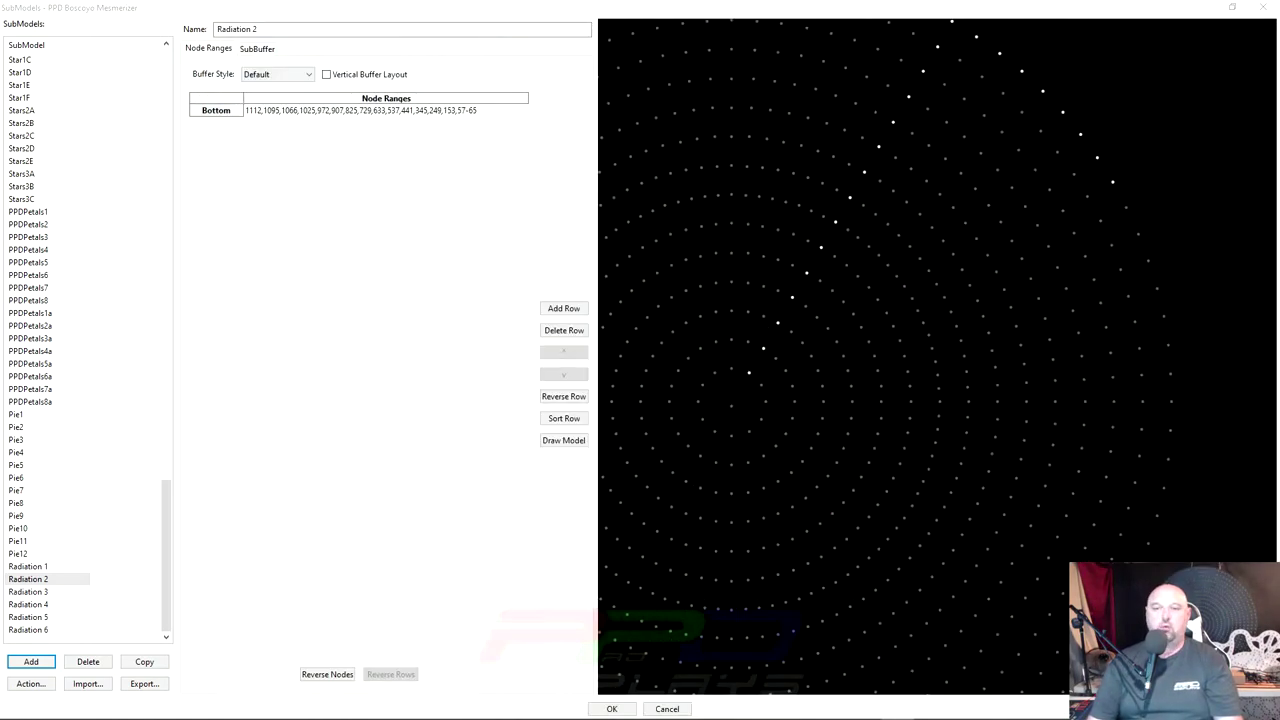
# Start the second spoke of Radiation 2 by adding nodes 161, 257, 353 and the next ones inward from the end of its outer arc.
pyautogui.click(1090, 200)
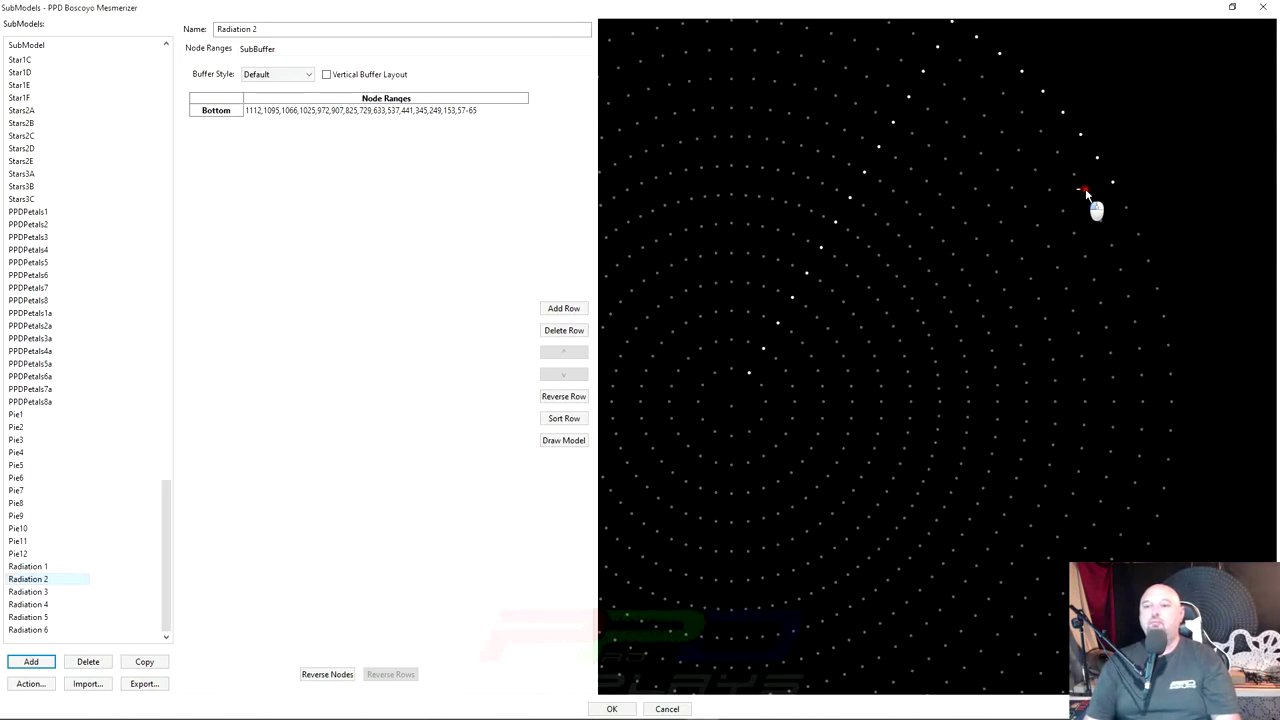
pyautogui.click(1062, 210)
pyautogui.click(1037, 224)
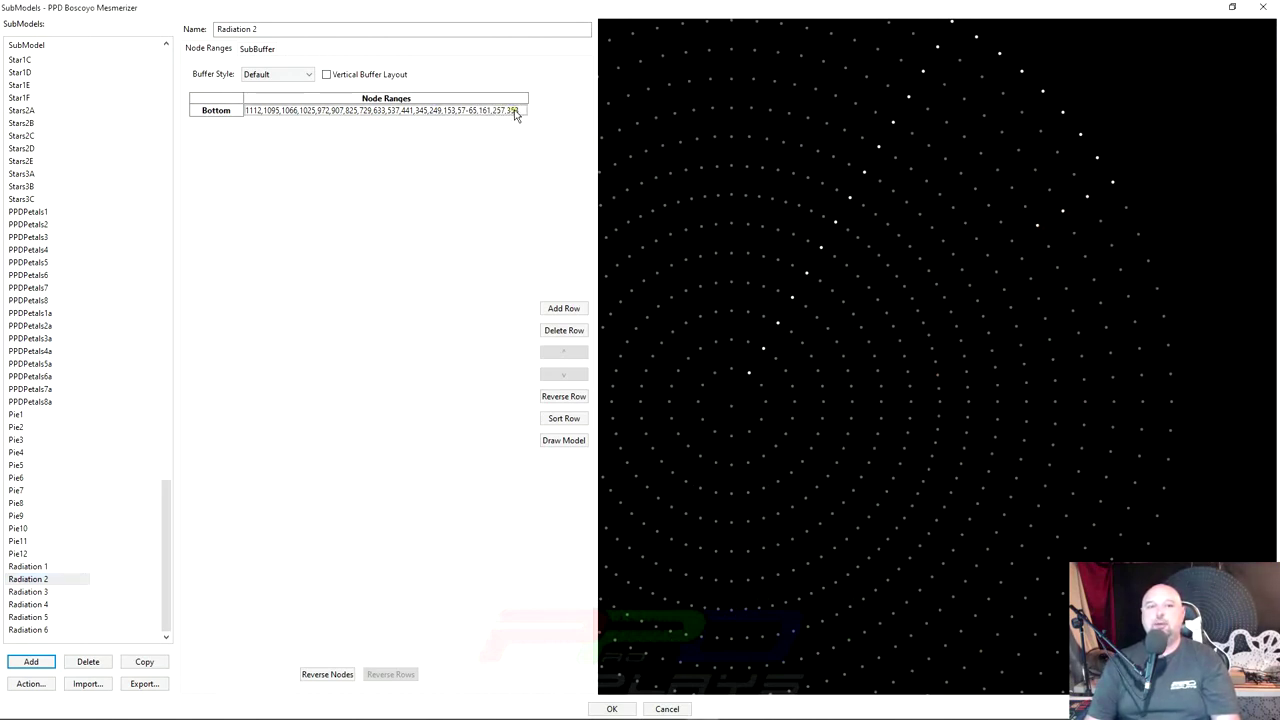
pyautogui.click(1006, 235)
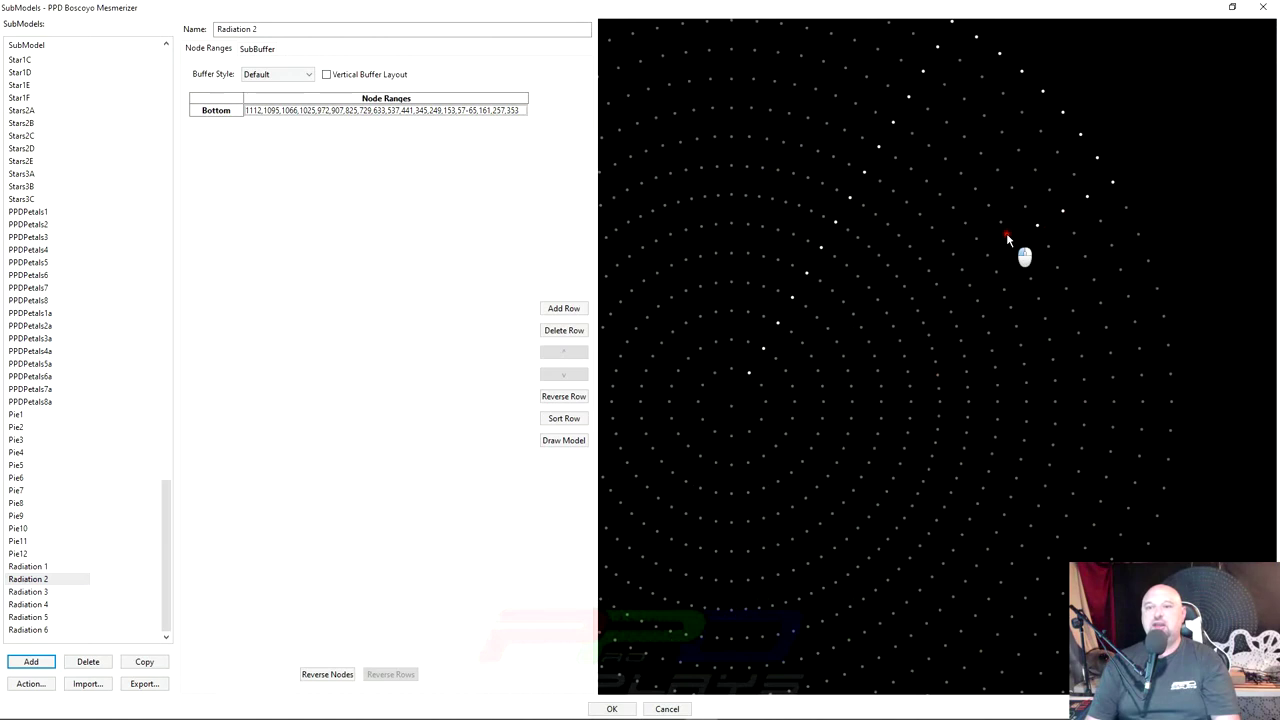
pyautogui.click(969, 272)
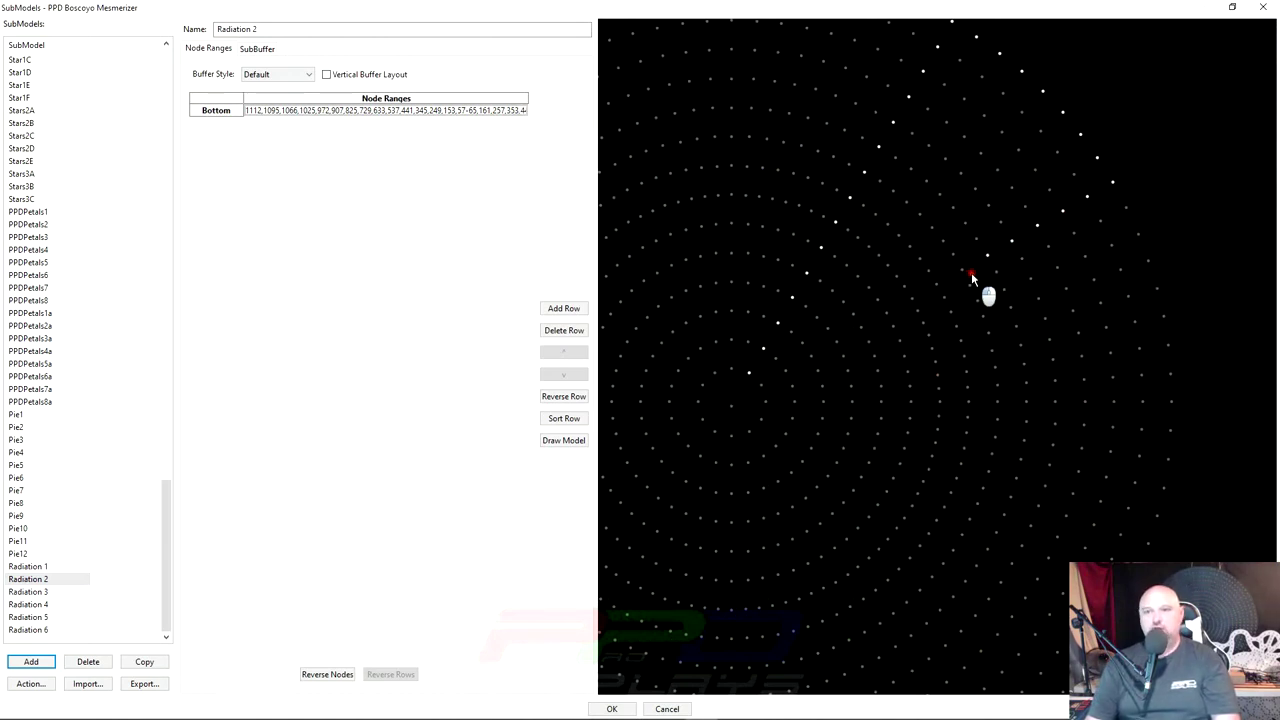
# Continue the second spoke of Radiation 2 inward ring by ring until the node on the innermost ring is added.
pyautogui.scroll(2, 901, 314)
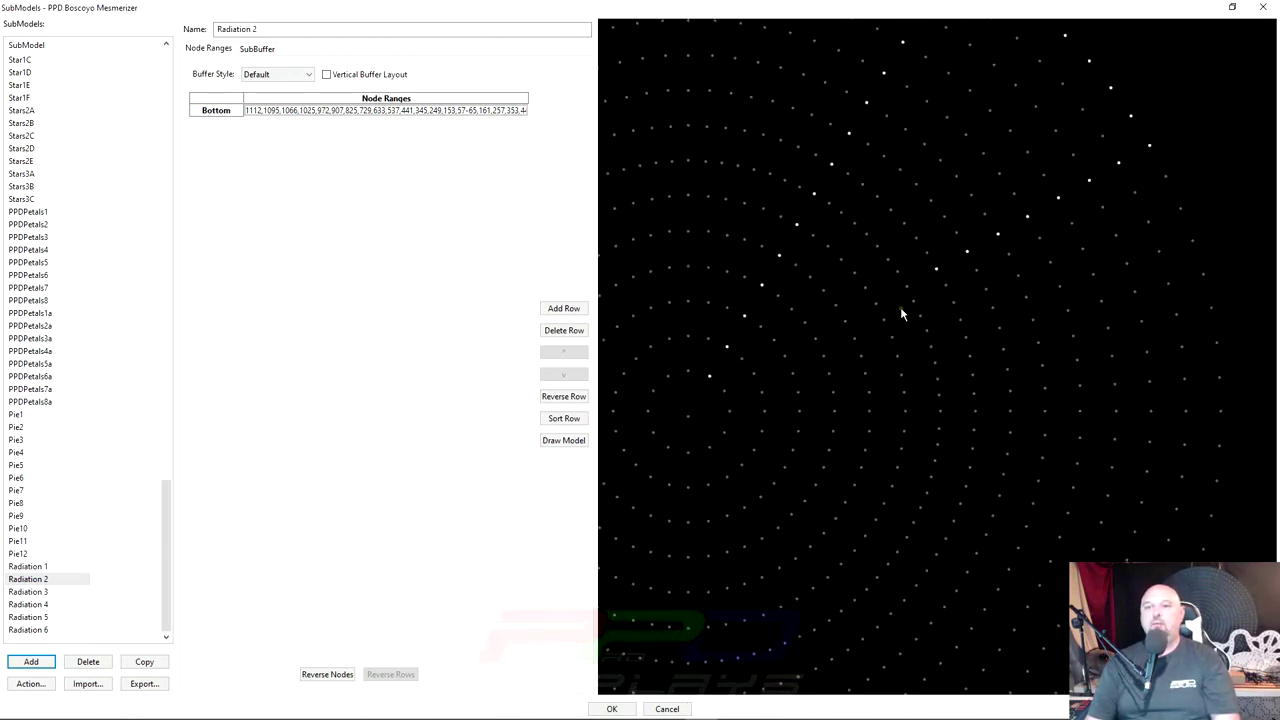
pyautogui.click(855, 280)
pyautogui.click(808, 319)
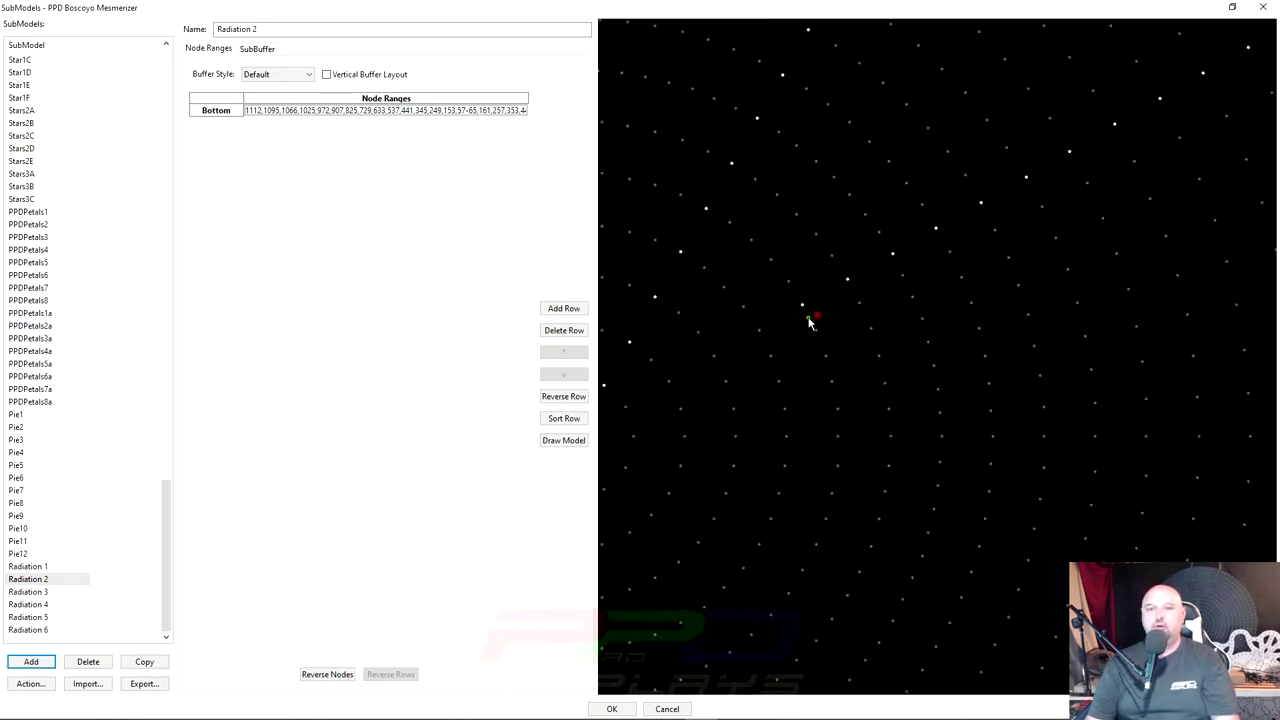
pyautogui.click(740, 330)
pyautogui.click(695, 353)
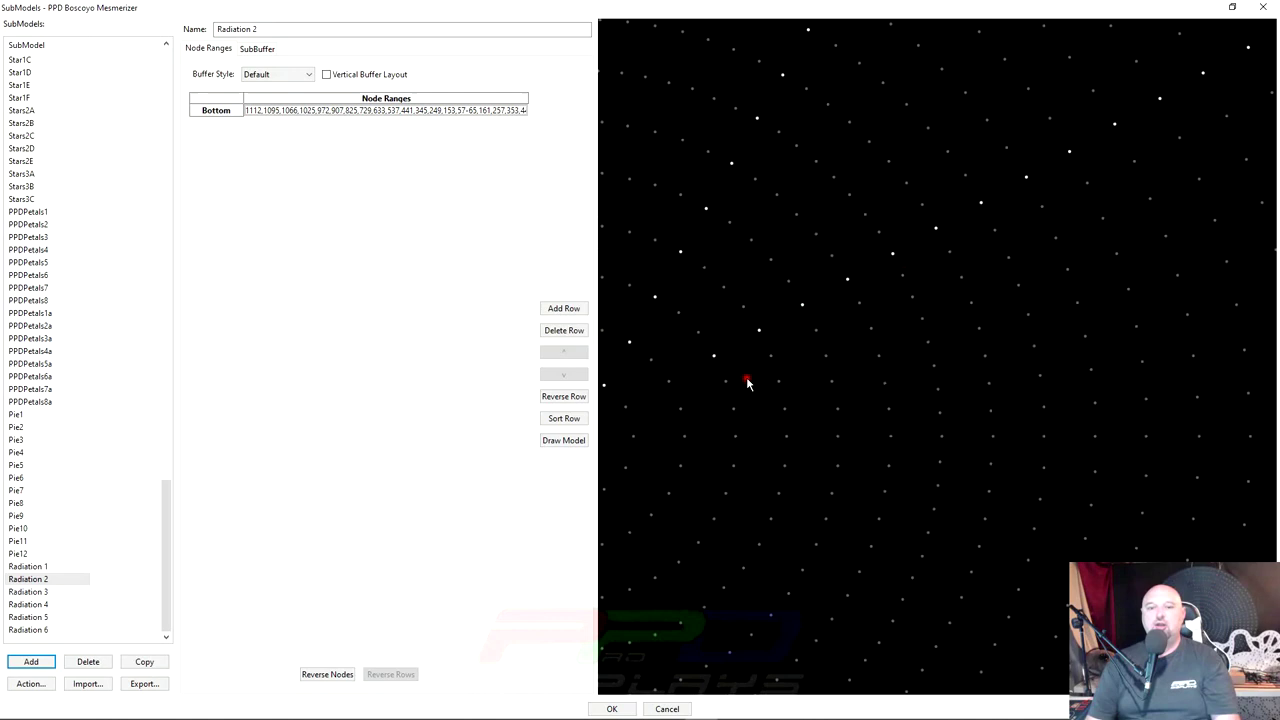
pyautogui.click(675, 387)
pyautogui.moveTo(803, 390); pyautogui.dragTo(876, 376)
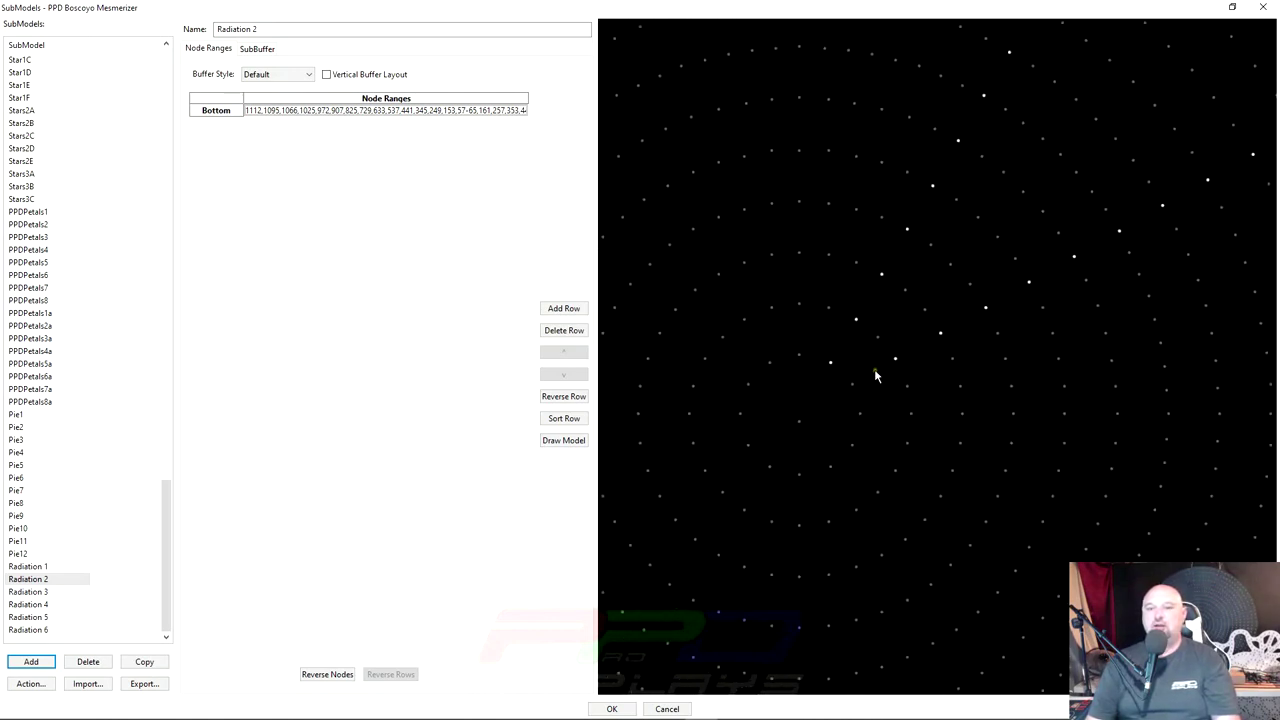
pyautogui.click(852, 384)
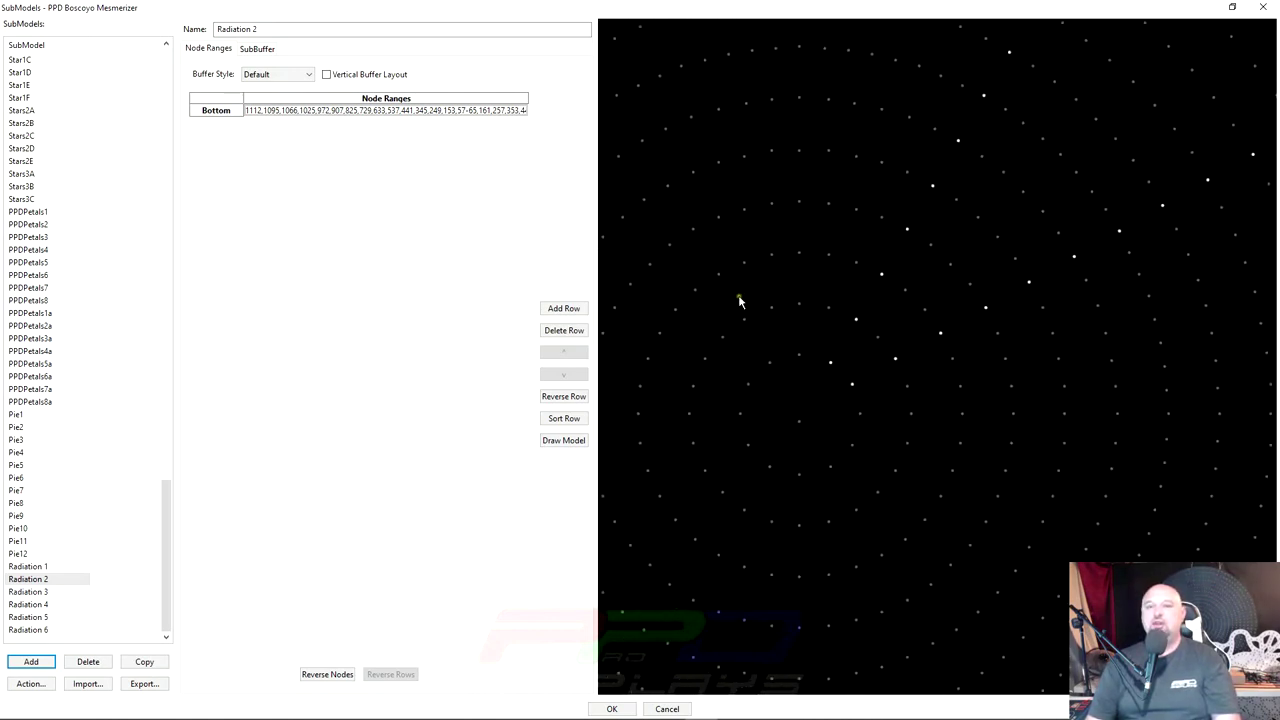
# Select the empty Radiation 3 submodel, check its slice against the division lines in Paint 3D, and return to the xLights submodel editor.
pyautogui.click(14, 593)
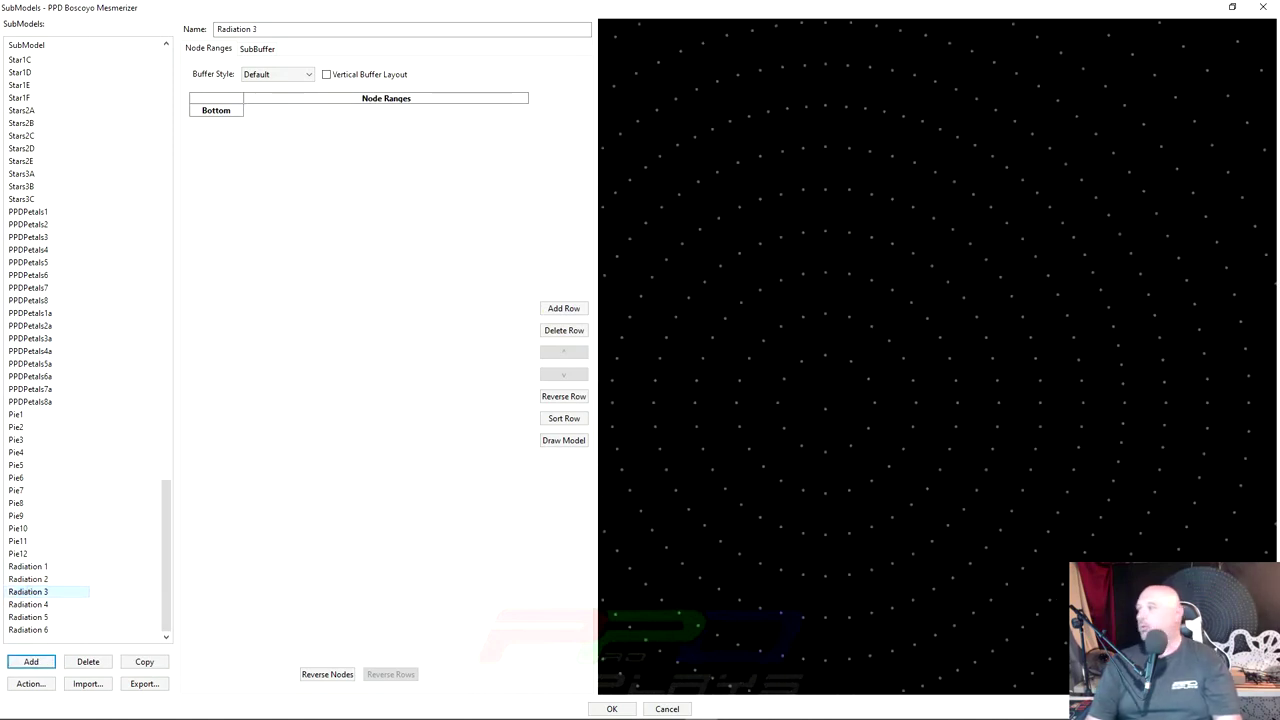
pyautogui.hotkey('alt', 'Tab')
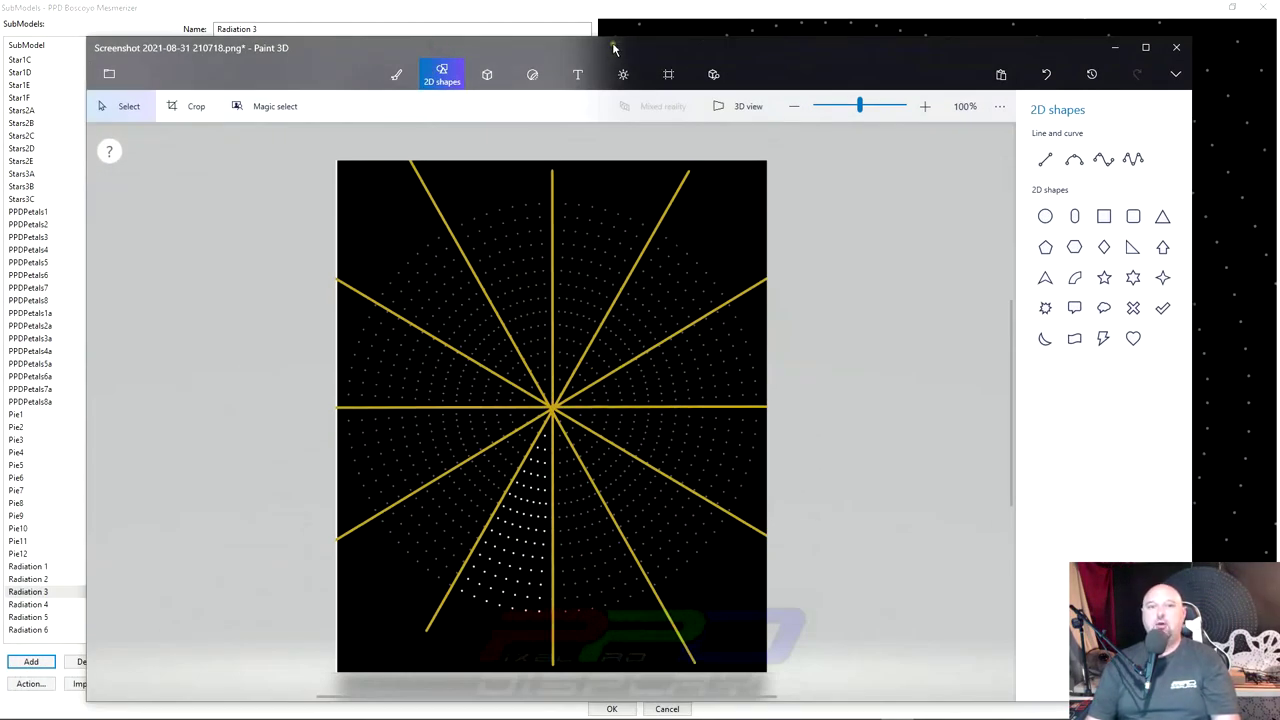
pyautogui.moveTo(618, 48); pyautogui.dragTo(1279, 58)
pyautogui.hotkey('alt', 'Tab')
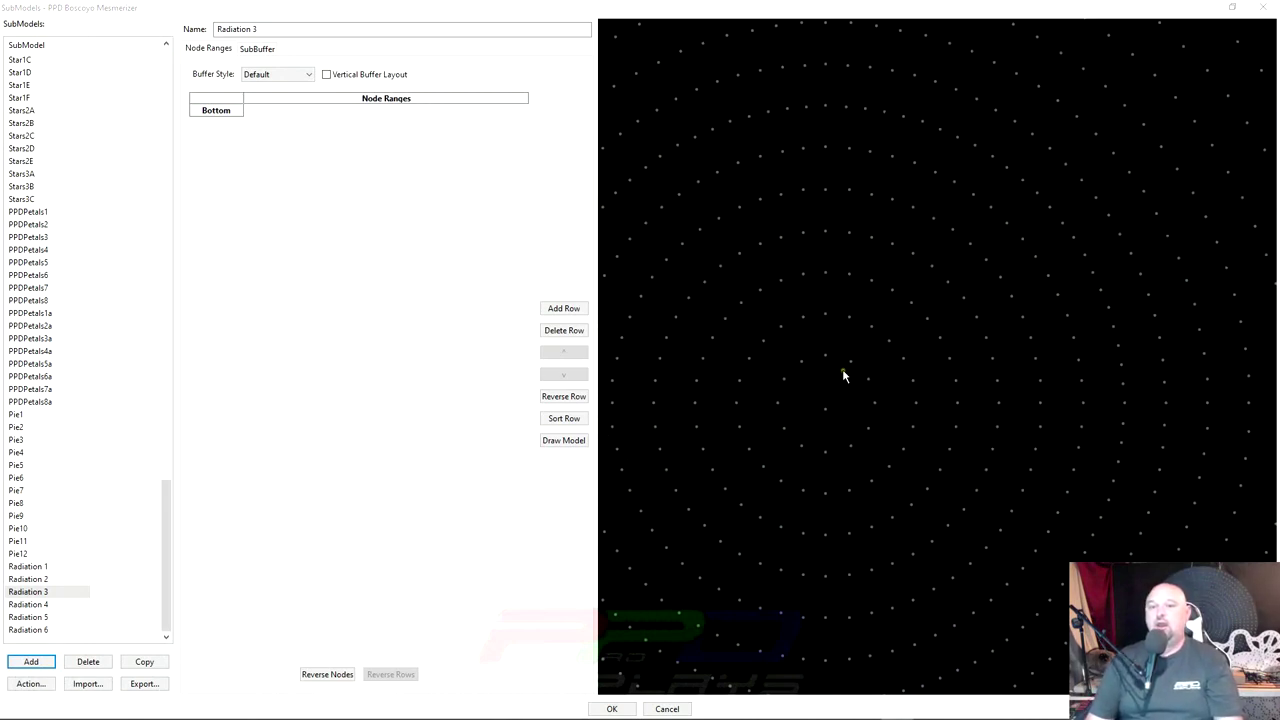
pyautogui.moveTo(852, 368)
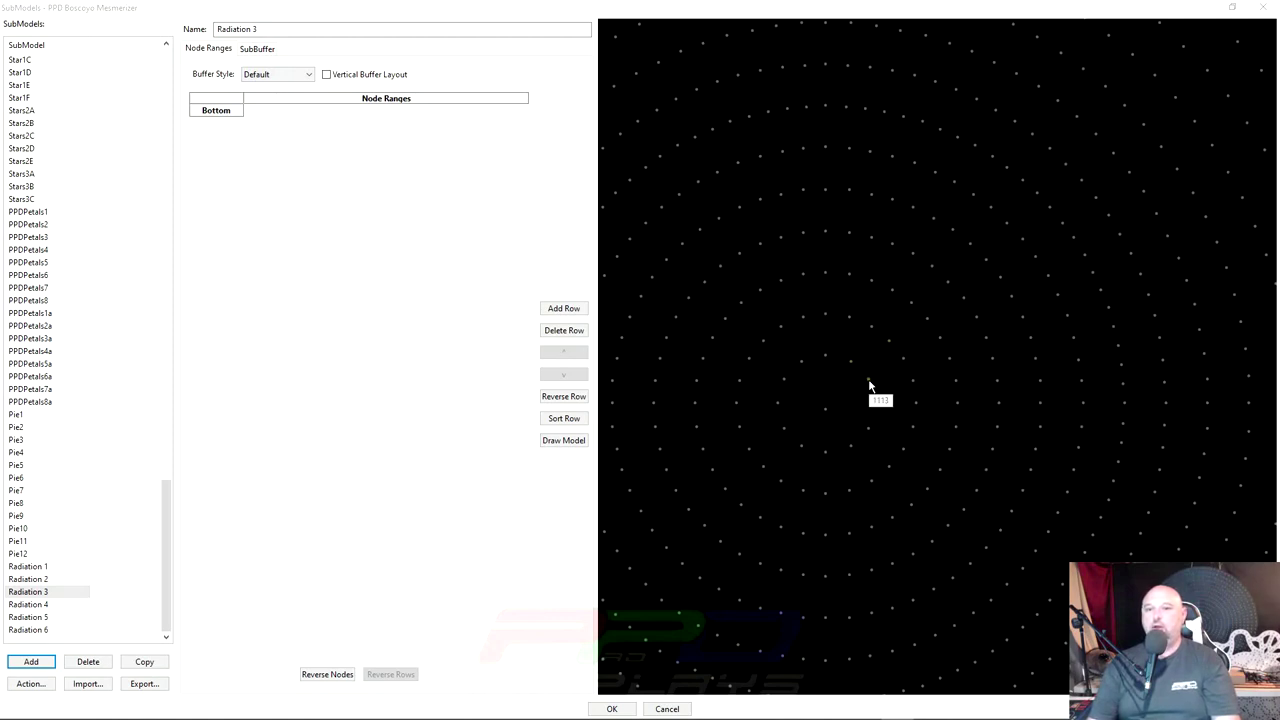
# Add nodes 1114, 1099 and 1072 to Radiation 3 as the start of its horizontal spoke, checking the division lines in Paint 3D.
pyautogui.click(881, 408)
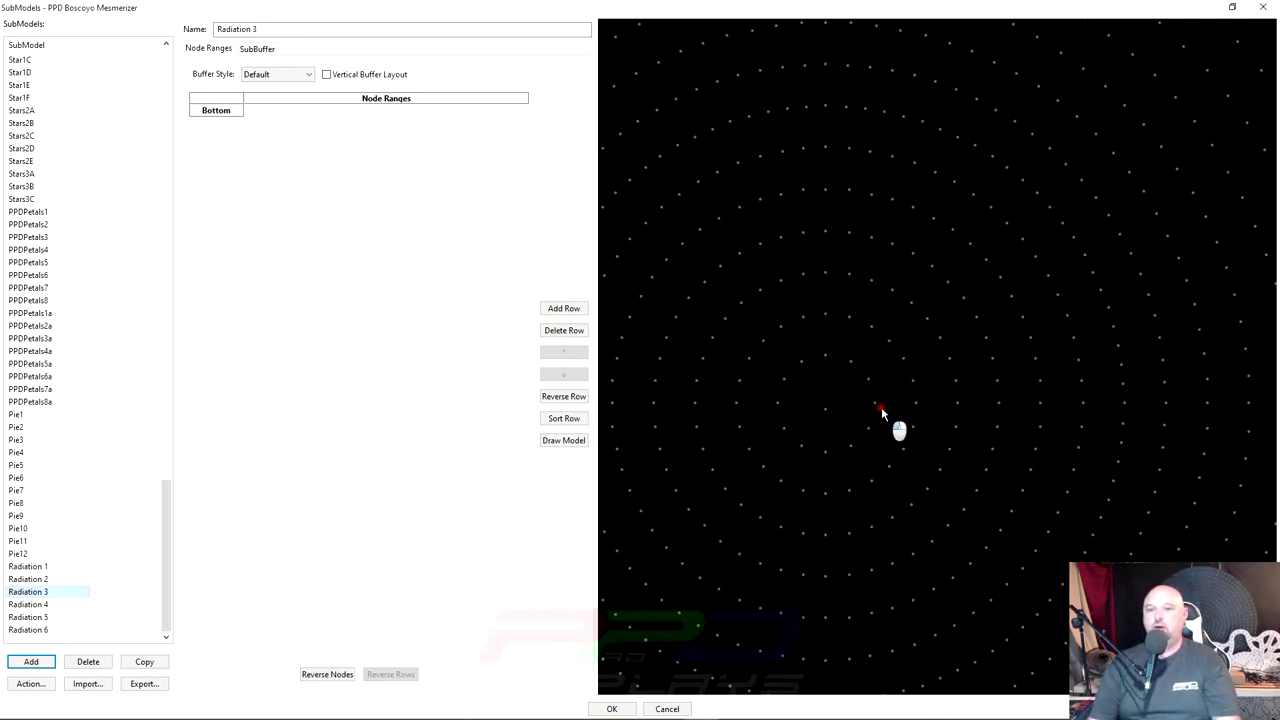
pyautogui.click(881, 407)
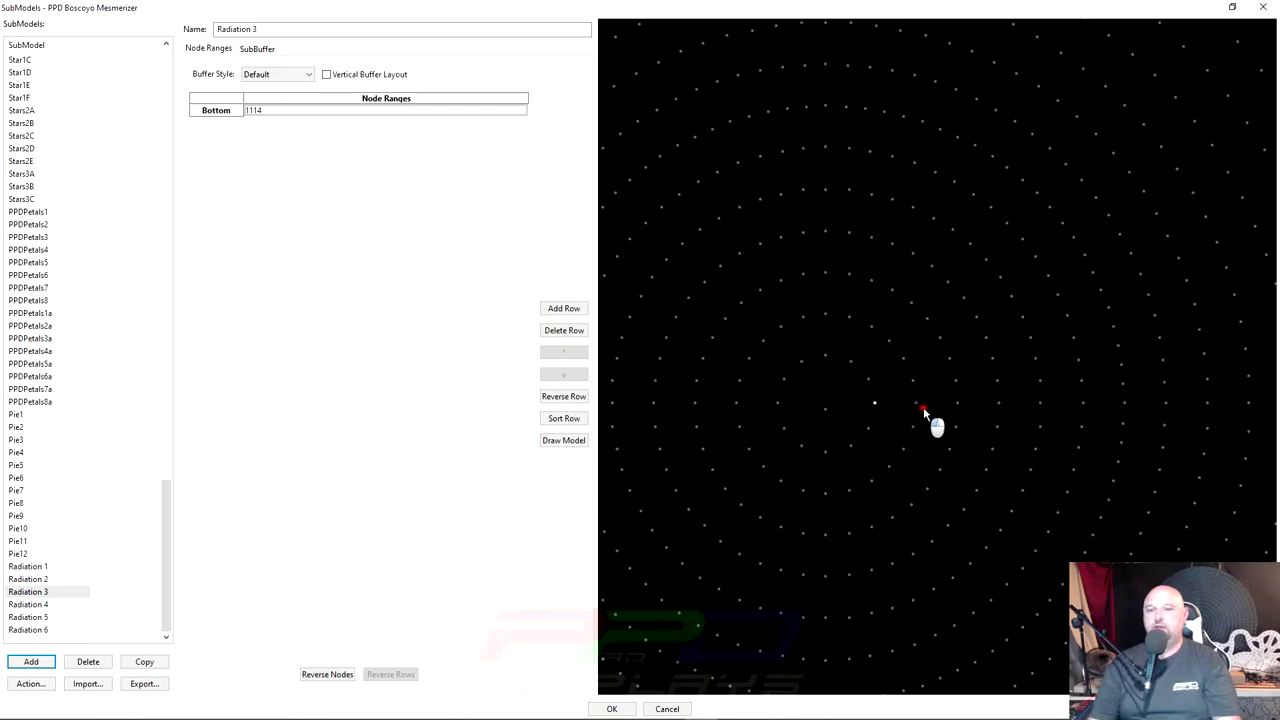
pyautogui.click(920, 405)
pyautogui.click(960, 403)
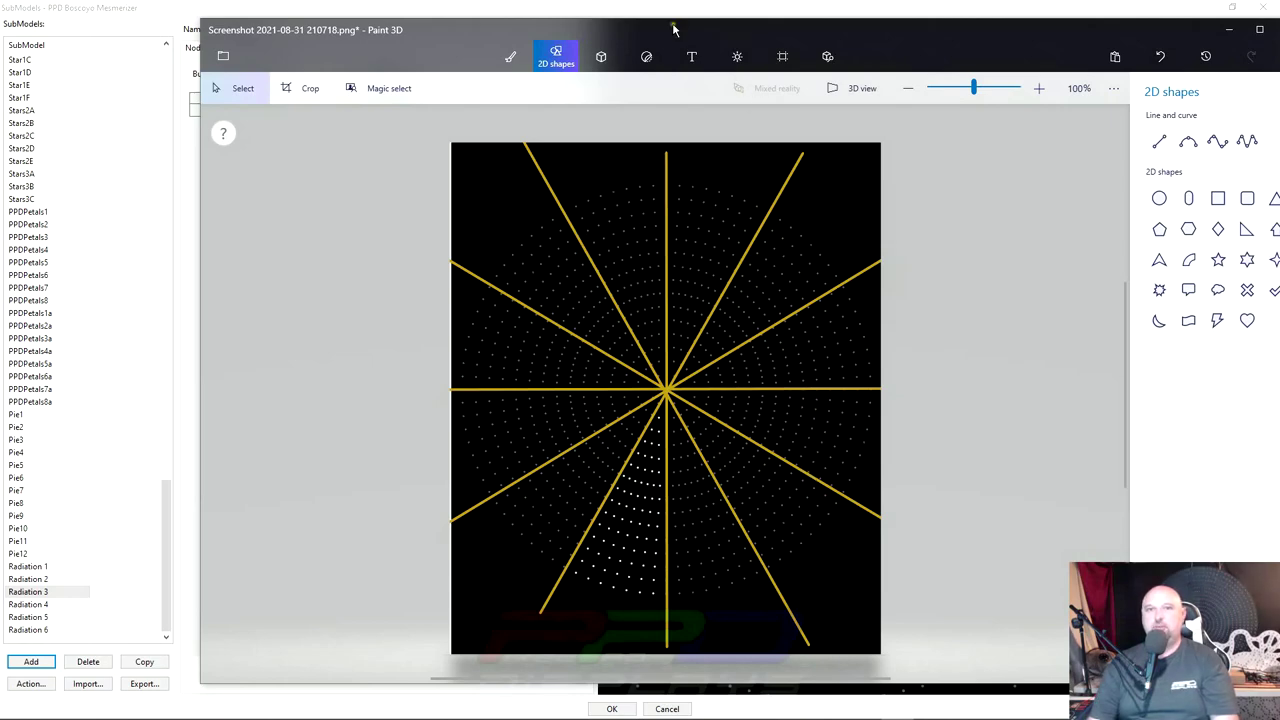
pyautogui.hotkey('alt', 'Tab')
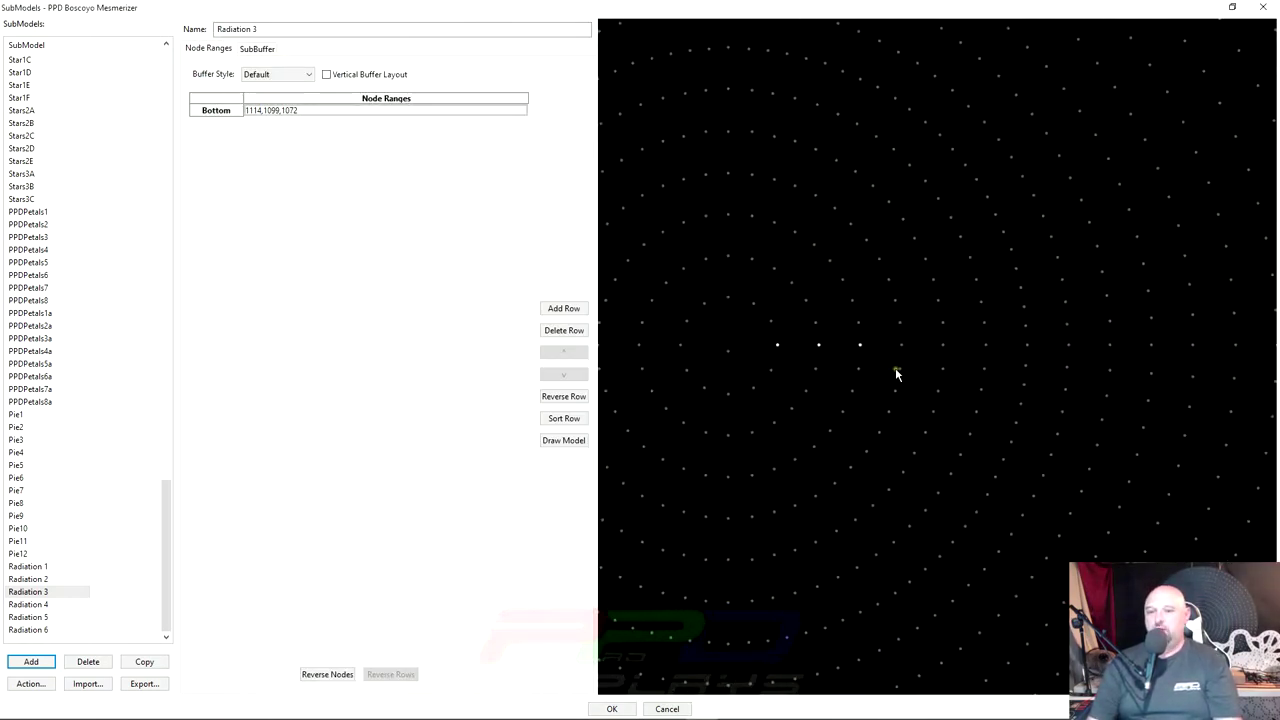
# Extend the horizontal spoke of Radiation 3 outward with nodes 1033, 982, 919, 841, 745 and 649.
pyautogui.click(900, 345)
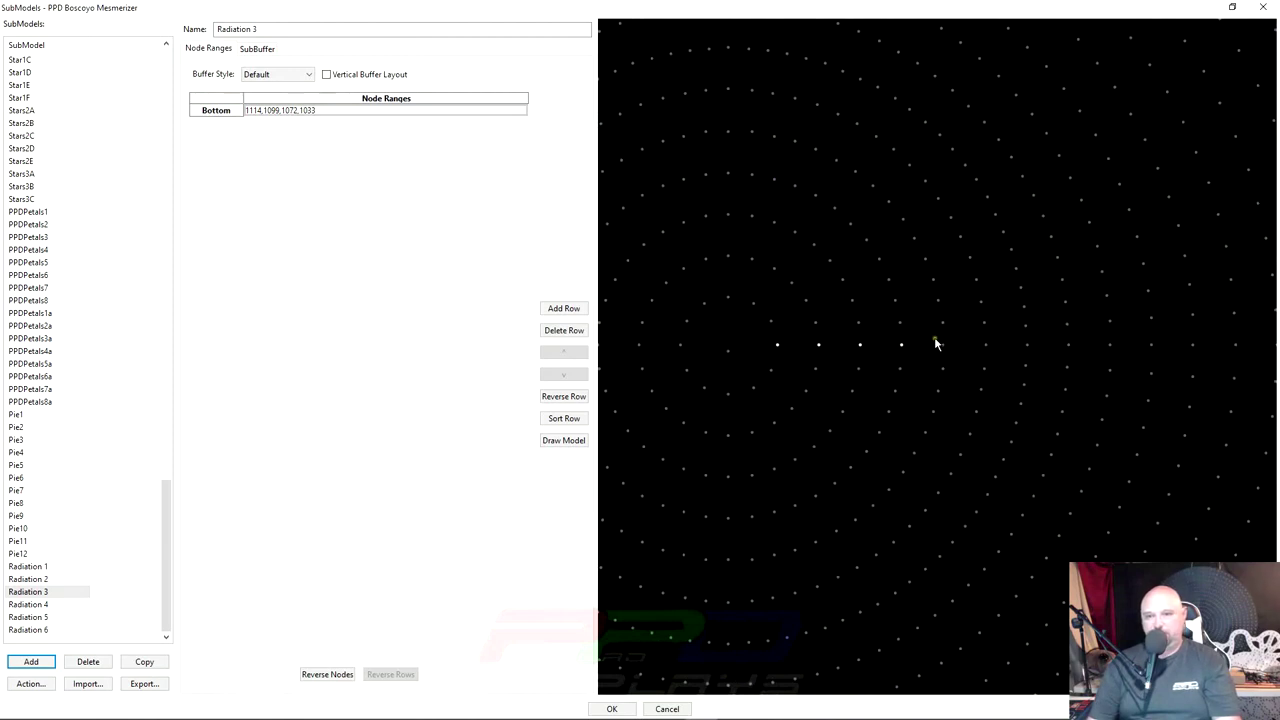
pyautogui.click(940, 344)
pyautogui.click(985, 344)
pyautogui.click(1026, 344)
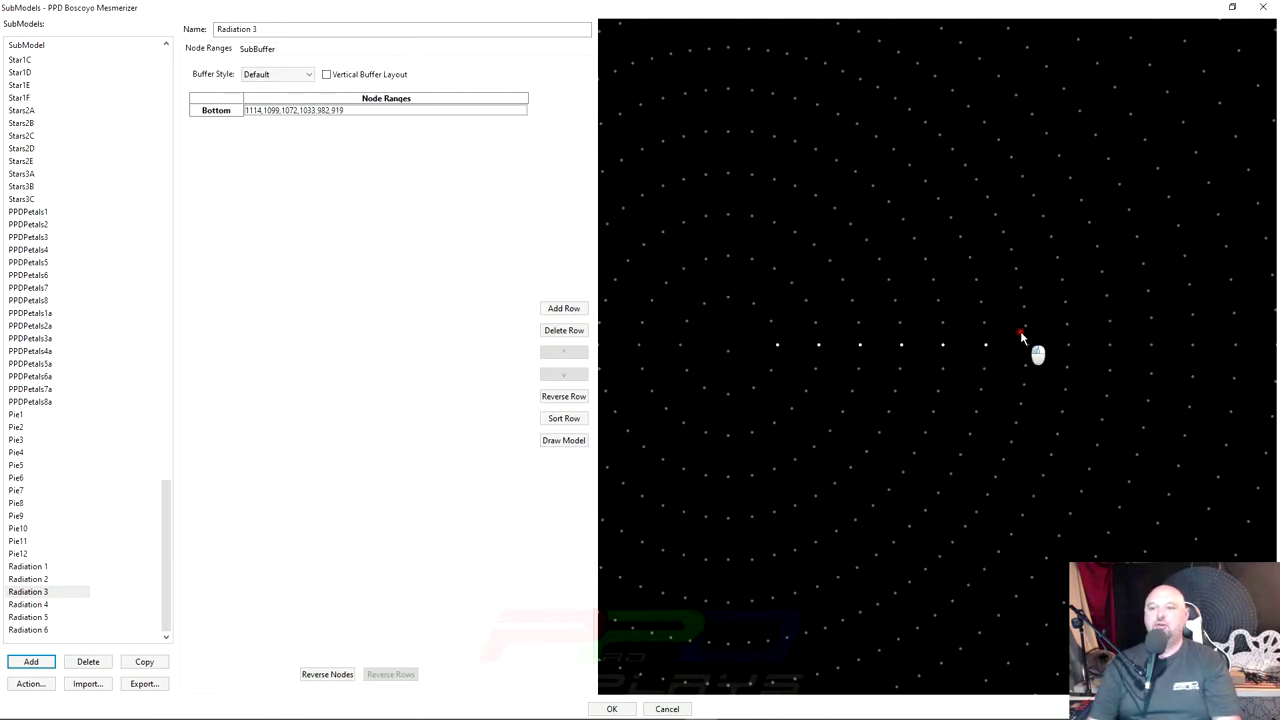
pyautogui.click(1068, 344)
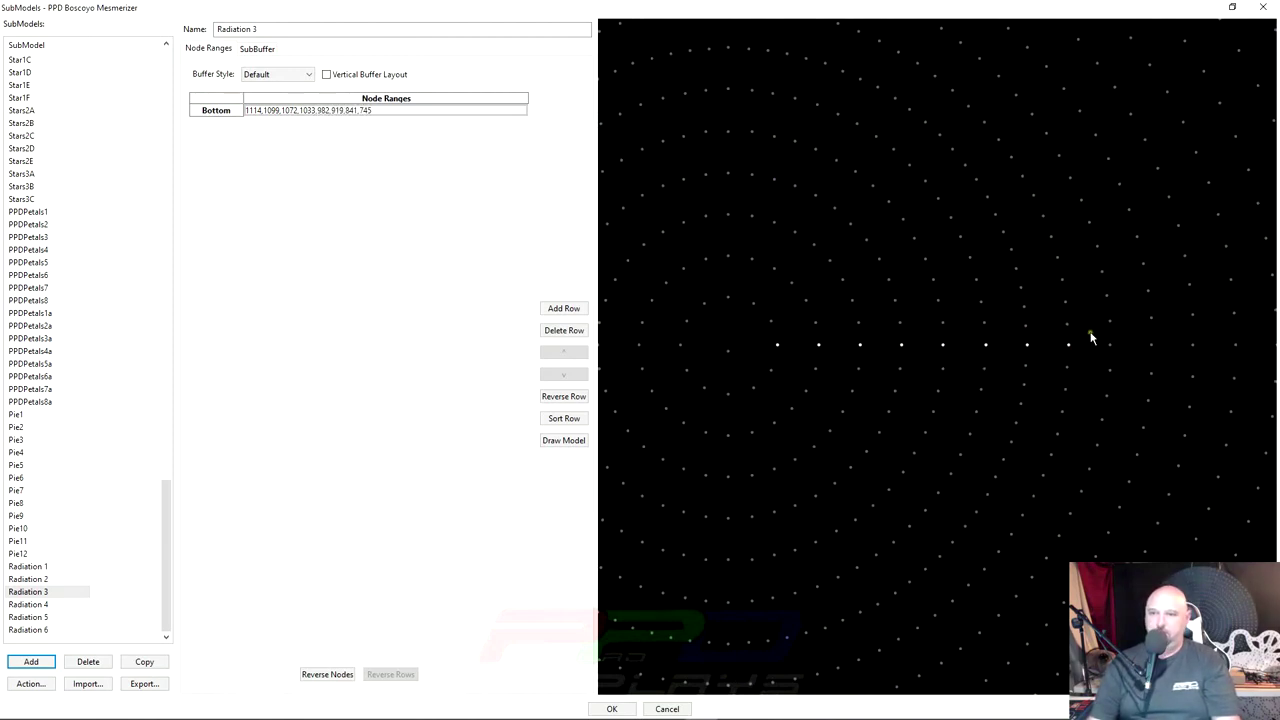
pyautogui.click(1110, 344)
# Complete the horizontal spoke of Radiation 3 with nodes 553, 457, 361, 265 and 169, ending at outermost node 73.
pyautogui.click(877, 350)
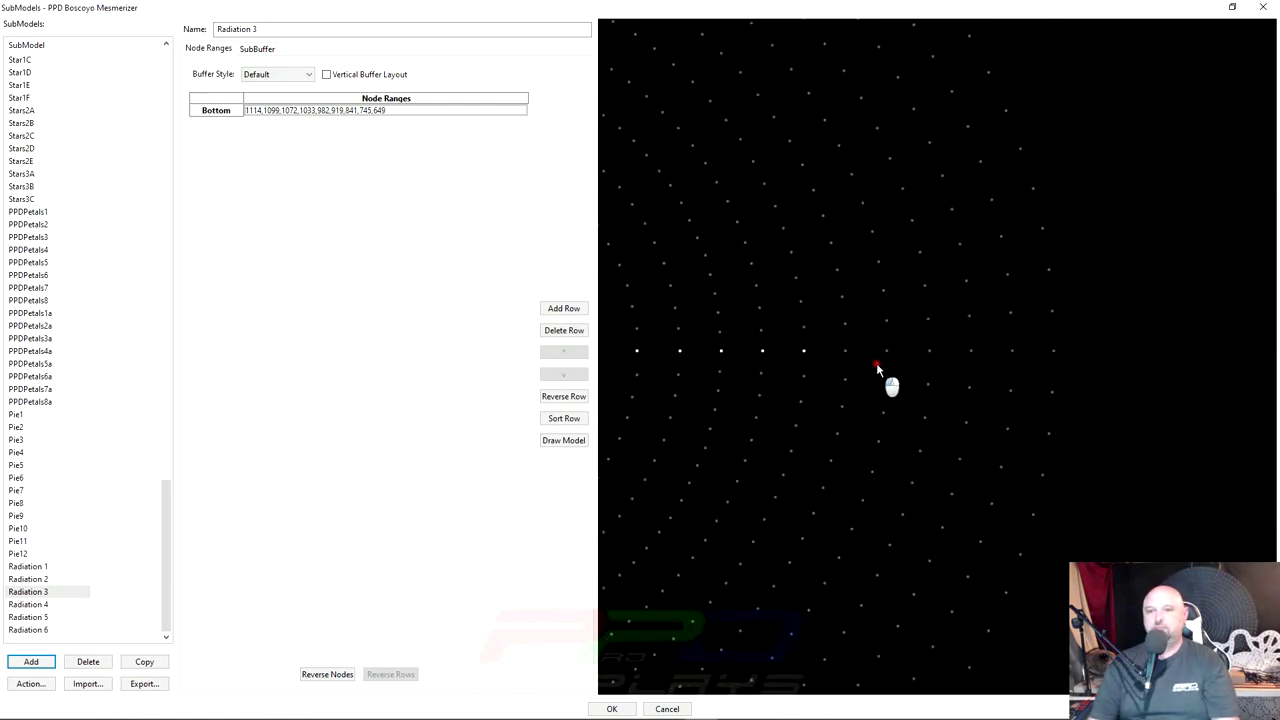
pyautogui.click(915, 352)
pyautogui.click(929, 352)
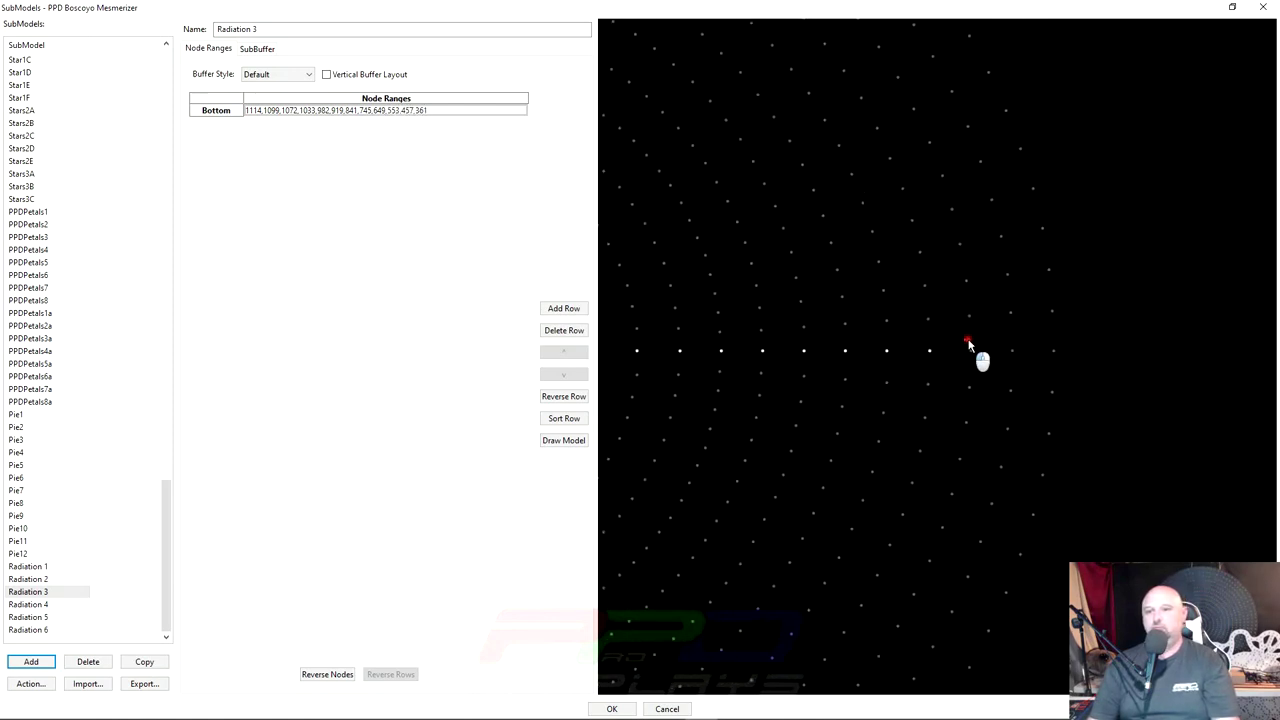
pyautogui.click(971, 352)
pyautogui.click(1053, 350)
# Add the outer arc of Radiation 3 clockwise from the spoke's outer end, up to node 81.
pyautogui.moveTo(1042, 375)
pyautogui.mouseDown()
pyautogui.moveTo(1084, 418)
pyautogui.moveTo(1051, 485)
pyautogui.moveTo(1060, 543)
pyautogui.mouseUp()
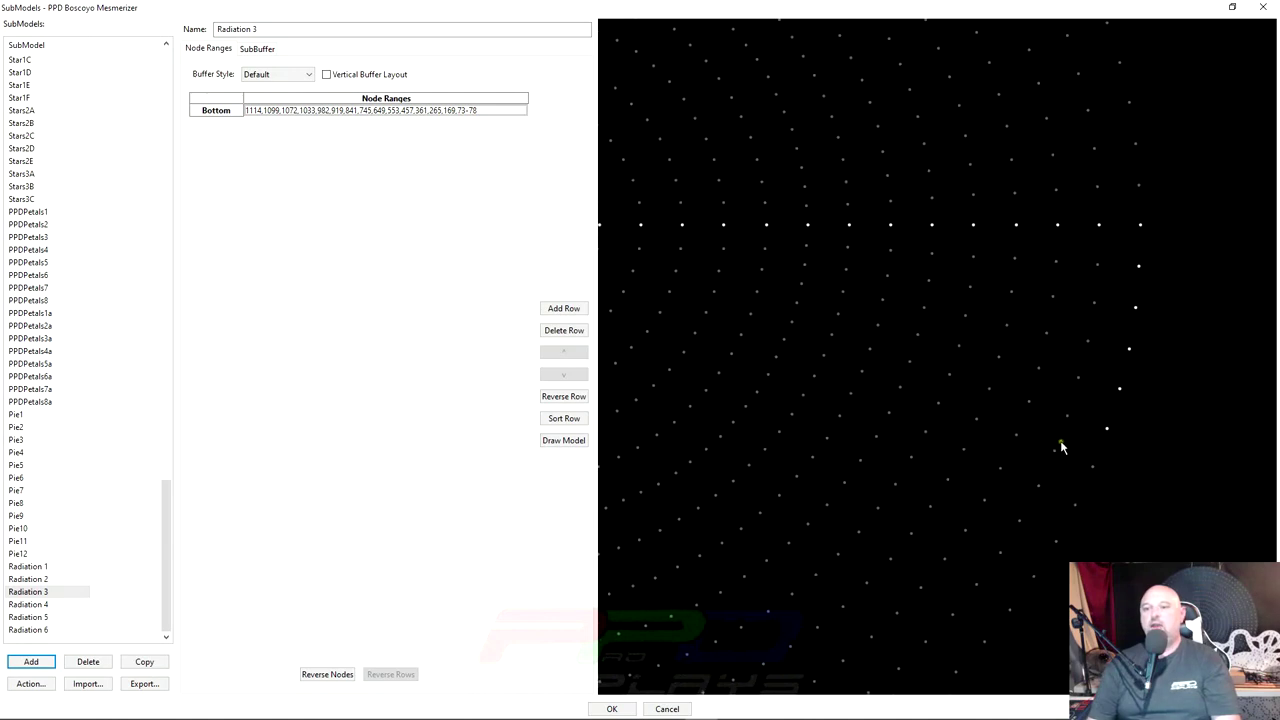
pyautogui.moveTo(1060, 446); pyautogui.dragTo(1097, 371)
pyautogui.moveTo(722, 268); pyautogui.dragTo(726, 297)
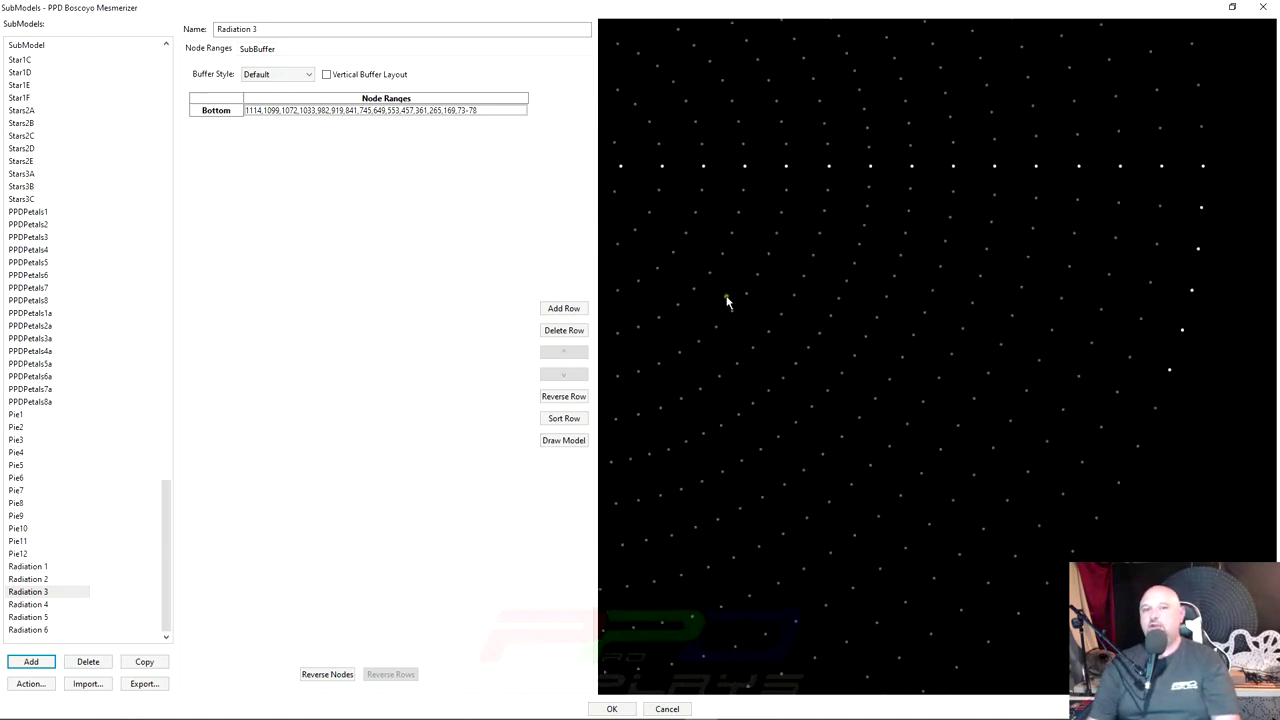
pyautogui.moveTo(724, 241); pyautogui.dragTo(713, 244)
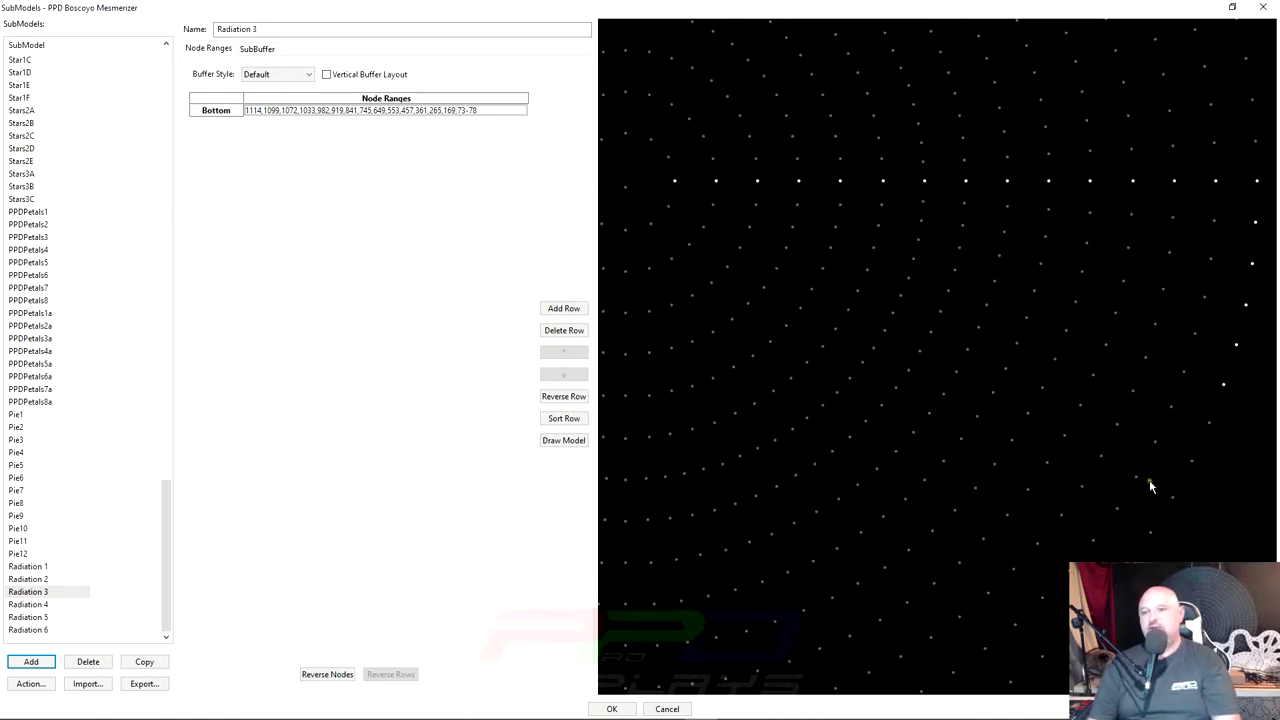
pyautogui.moveTo(1210, 410)
pyautogui.mouseDown()
pyautogui.moveTo(1231, 435)
pyautogui.moveTo(1199, 464)
pyautogui.moveTo(1170, 525)
pyautogui.mouseUp()
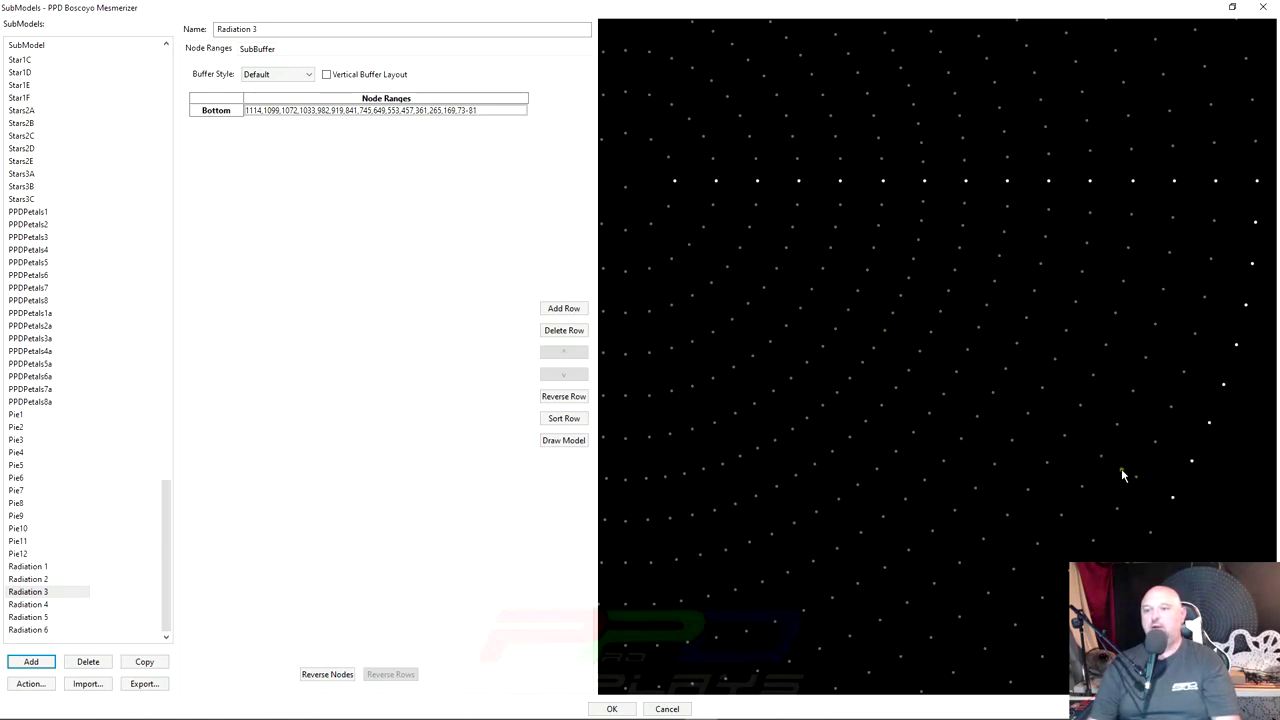
# Add the second spoke of Radiation 3 inward from the arc's end through nodes 177, 273 and 369 toward the centre.
pyautogui.moveTo(1095, 440); pyautogui.dragTo(1109, 457)
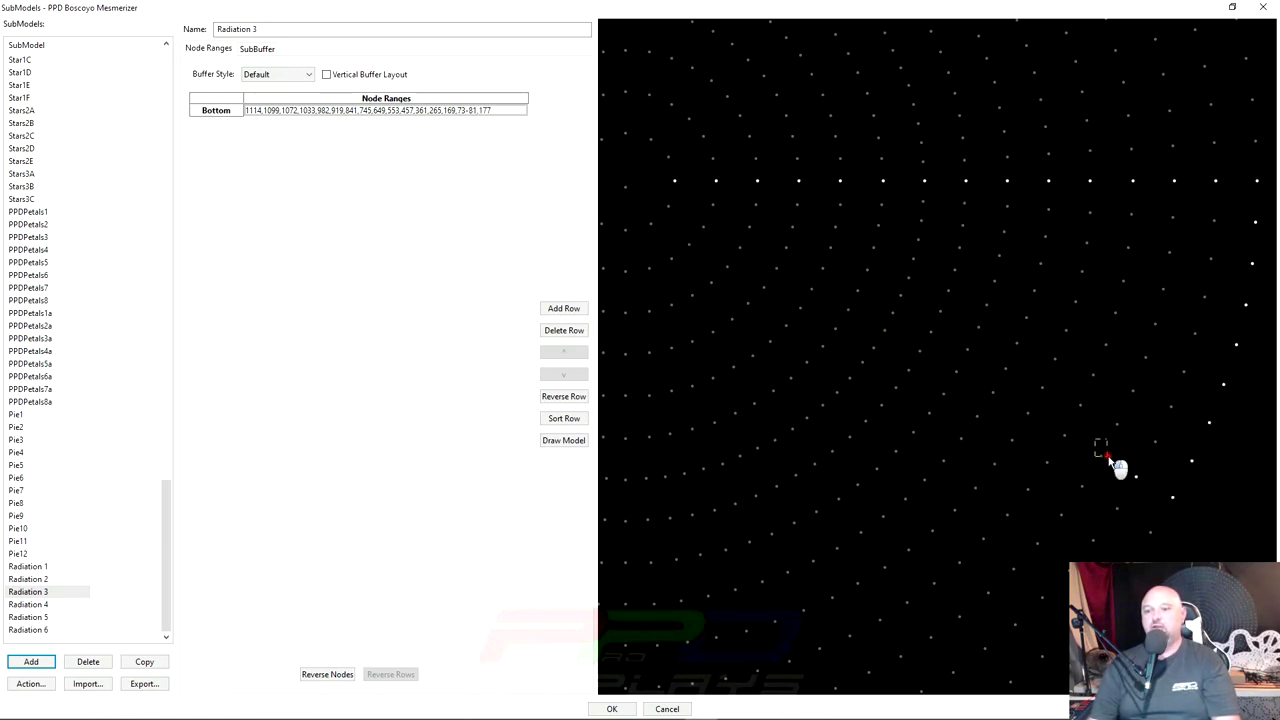
pyautogui.click(1025, 414)
pyautogui.click(997, 395)
pyautogui.moveTo(998, 397); pyautogui.dragTo(752, 257)
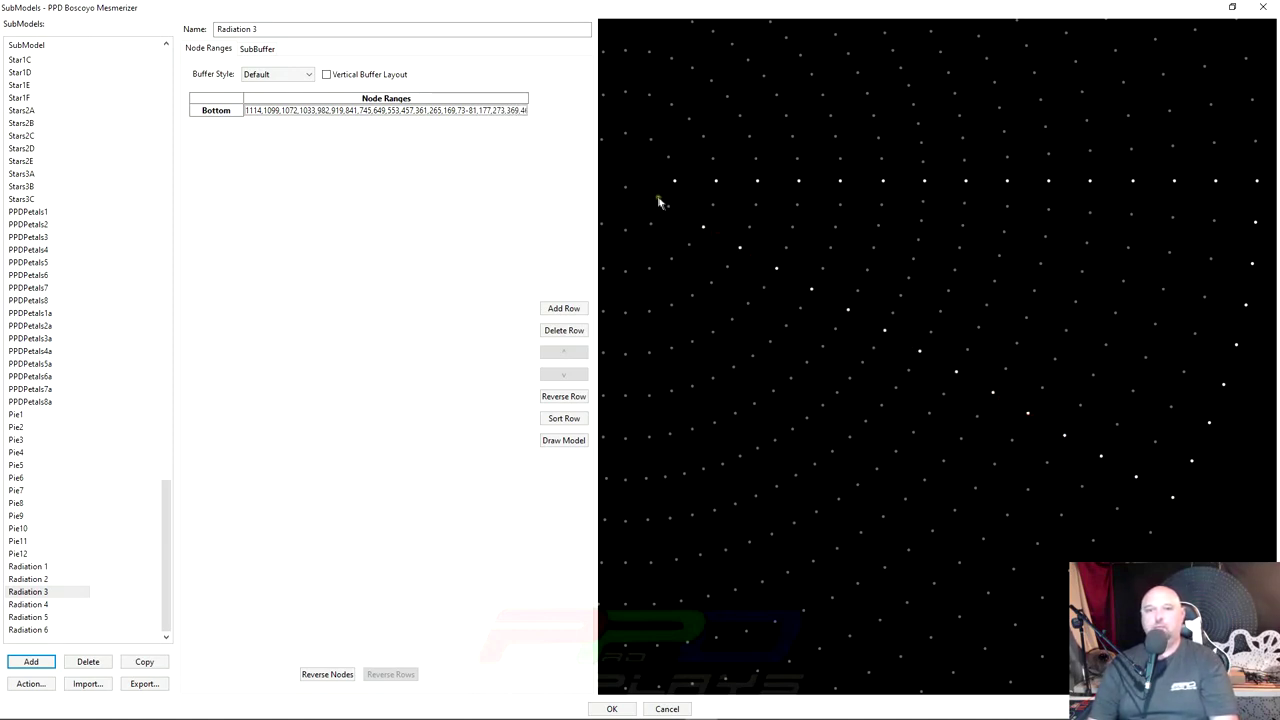
# Select the Radiation 4 submodel and pick its nodes around its slice, starting from the innermost ring.
pyautogui.scroll(-5, 749, 299)
pyautogui.click(40, 604)
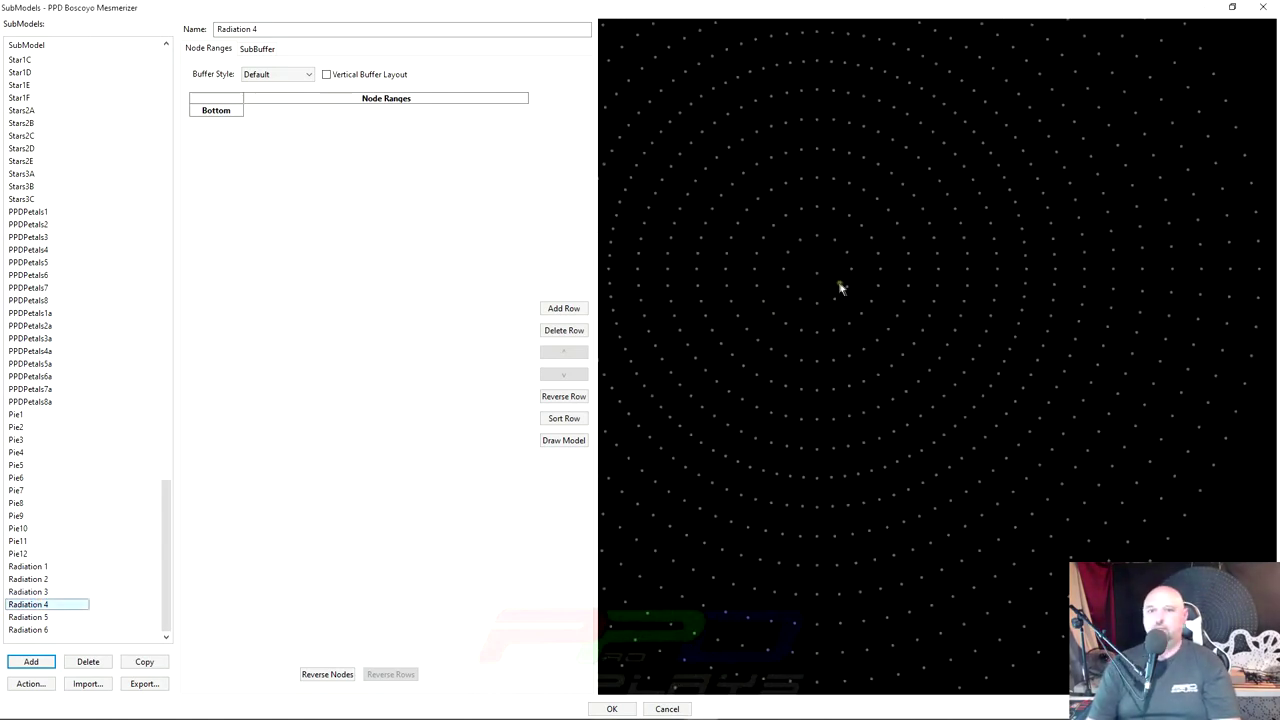
pyautogui.moveTo(835, 295)
pyautogui.mouseDown()
pyautogui.moveTo(878, 380)
pyautogui.moveTo(1036, 641)
pyautogui.moveTo(974, 653)
pyautogui.moveTo(1050, 594)
pyautogui.moveTo(906, 620)
pyautogui.moveTo(920, 512)
pyautogui.moveTo(885, 125)
pyautogui.mouseUp()
# Select the Radiation 5 submodel and pick its slice outline, starting outward with nodes 1106, 1083, 1048, 1001, 942, 871, 777 and 681.
pyautogui.click(28, 617)
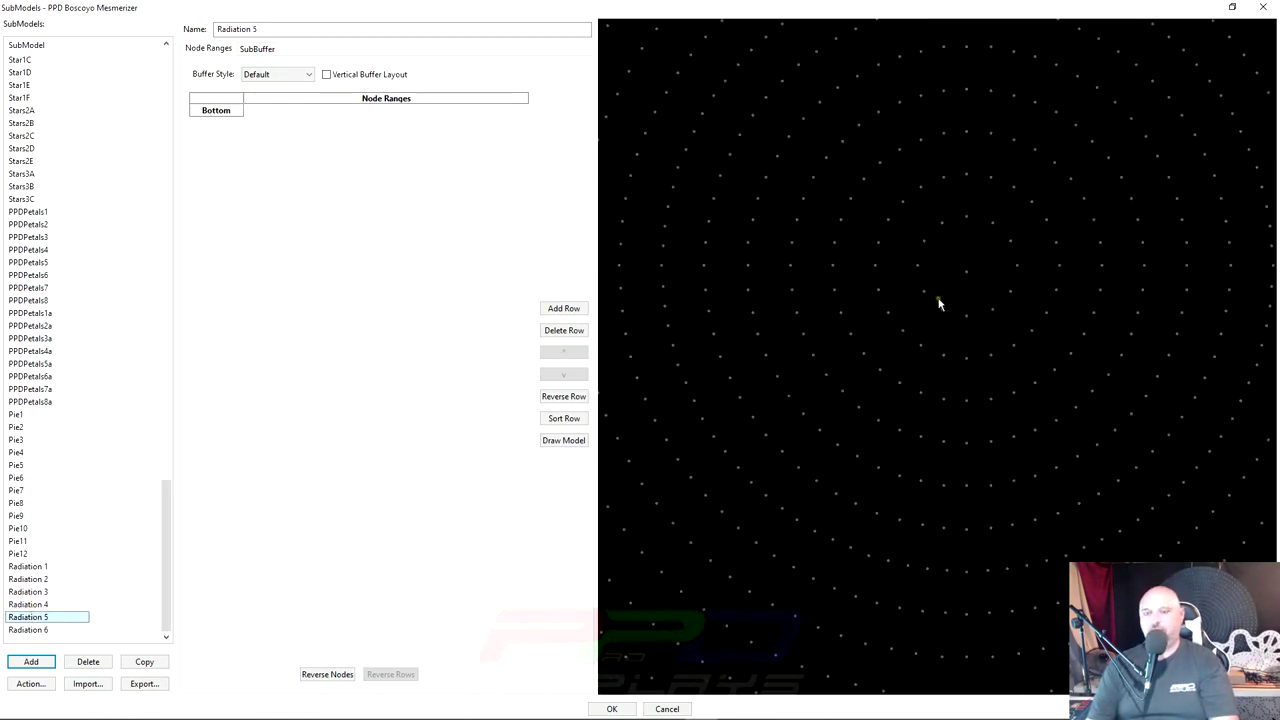
pyautogui.moveTo(940, 306)
pyautogui.mouseDown()
pyautogui.moveTo(928, 354)
pyautogui.moveTo(815, 528)
pyautogui.mouseUp()
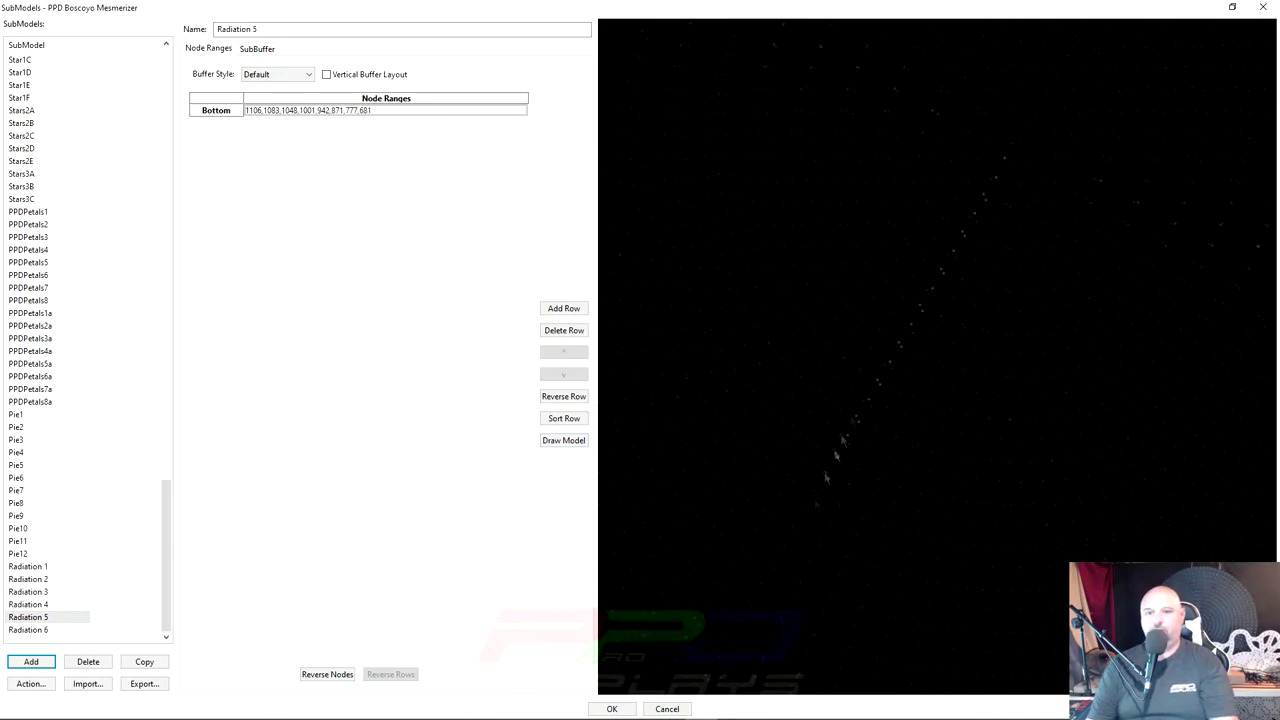
pyautogui.moveTo(826, 476)
pyautogui.mouseDown()
pyautogui.moveTo(852, 394)
pyautogui.moveTo(751, 598)
pyautogui.moveTo(716, 626)
pyautogui.moveTo(816, 645)
pyautogui.moveTo(663, 508)
pyautogui.moveTo(673, 493)
pyautogui.moveTo(625, 426)
pyautogui.moveTo(688, 435)
pyautogui.moveTo(667, 428)
pyautogui.moveTo(760, 372)
pyautogui.moveTo(825, 360)
pyautogui.moveTo(831, 321)
pyautogui.moveTo(1050, 198)
pyautogui.moveTo(1119, 186)
pyautogui.moveTo(1157, 177)
pyautogui.mouseUp()
# Outline the Radiation 6 slice with a spoke from node 1107 to 24, the outer arc 24-32, and a return spoke through 128, 224 and 320.
pyautogui.press('Return')
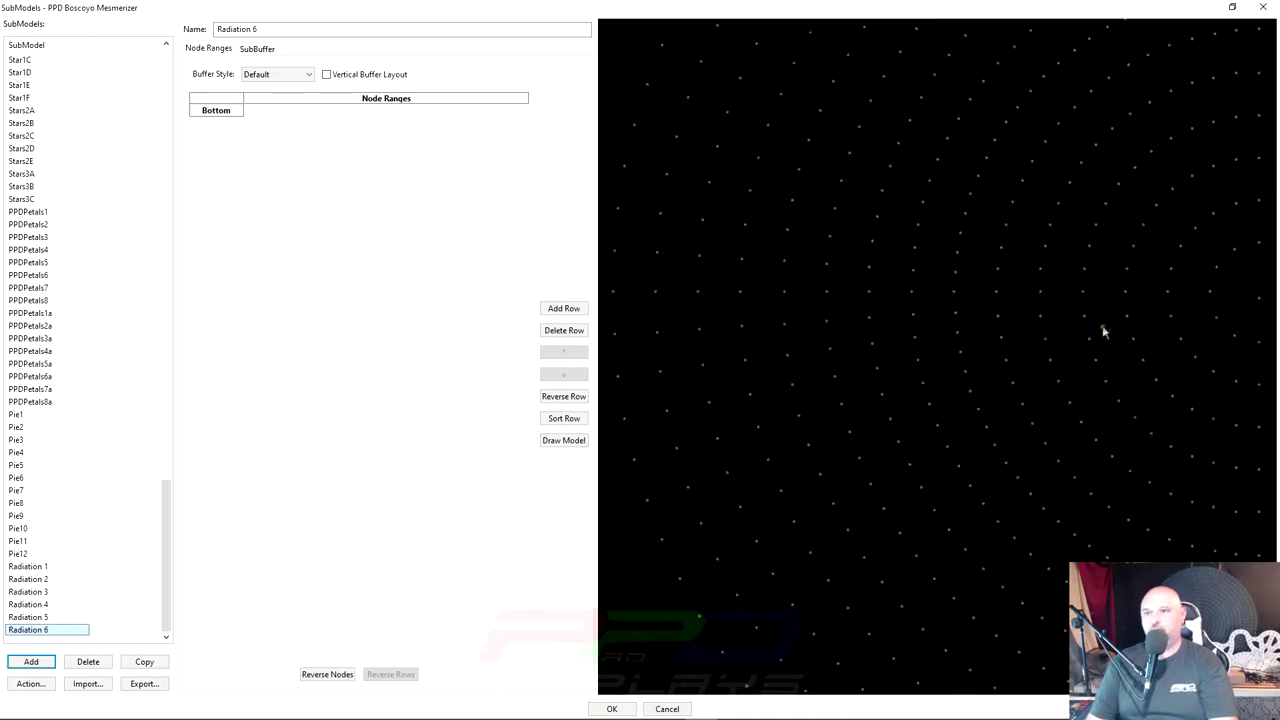
pyautogui.moveTo(1214, 318)
pyautogui.mouseDown()
pyautogui.moveTo(997, 314)
pyautogui.moveTo(932, 336)
pyautogui.moveTo(728, 352)
pyautogui.moveTo(709, 251)
pyautogui.moveTo(743, 180)
pyautogui.moveTo(830, 333)
pyautogui.mouseUp()
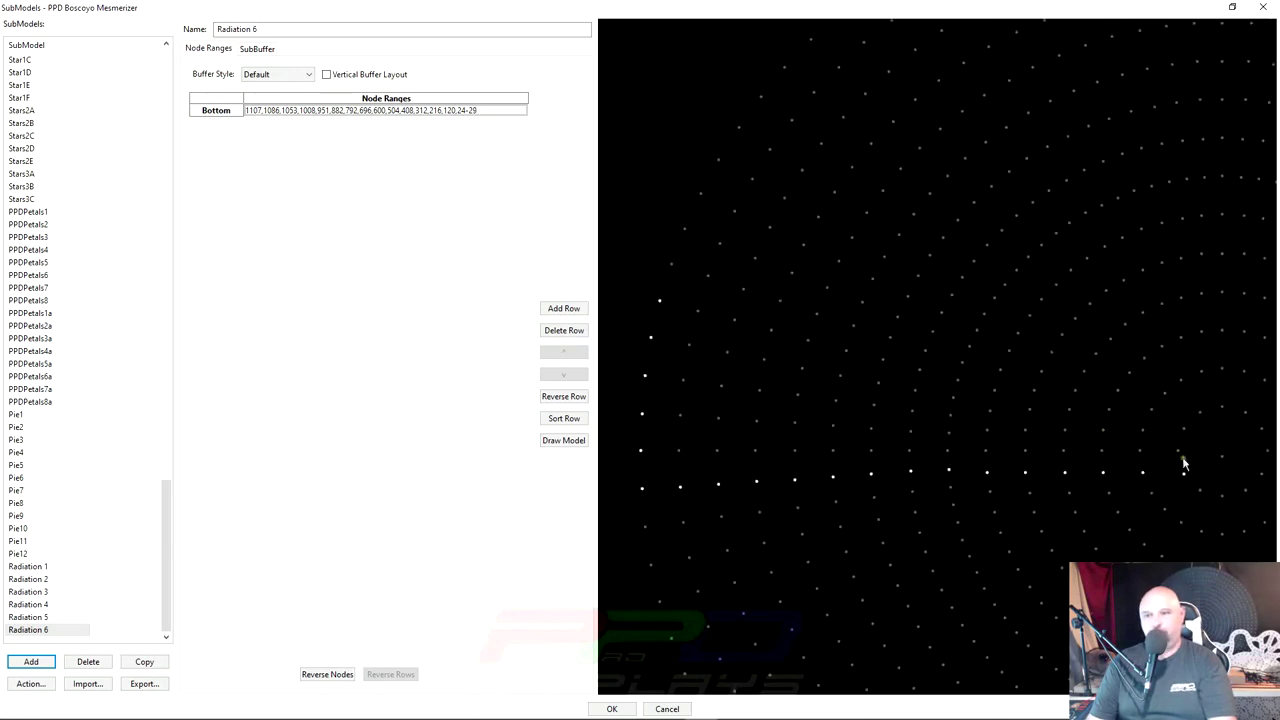
pyautogui.moveTo(690, 195)
pyautogui.mouseDown()
pyautogui.moveTo(809, 254)
pyautogui.moveTo(870, 279)
pyautogui.moveTo(816, 218)
pyautogui.moveTo(1089, 352)
pyautogui.moveTo(867, 362)
pyautogui.moveTo(1030, 462)
pyautogui.mouseUp()
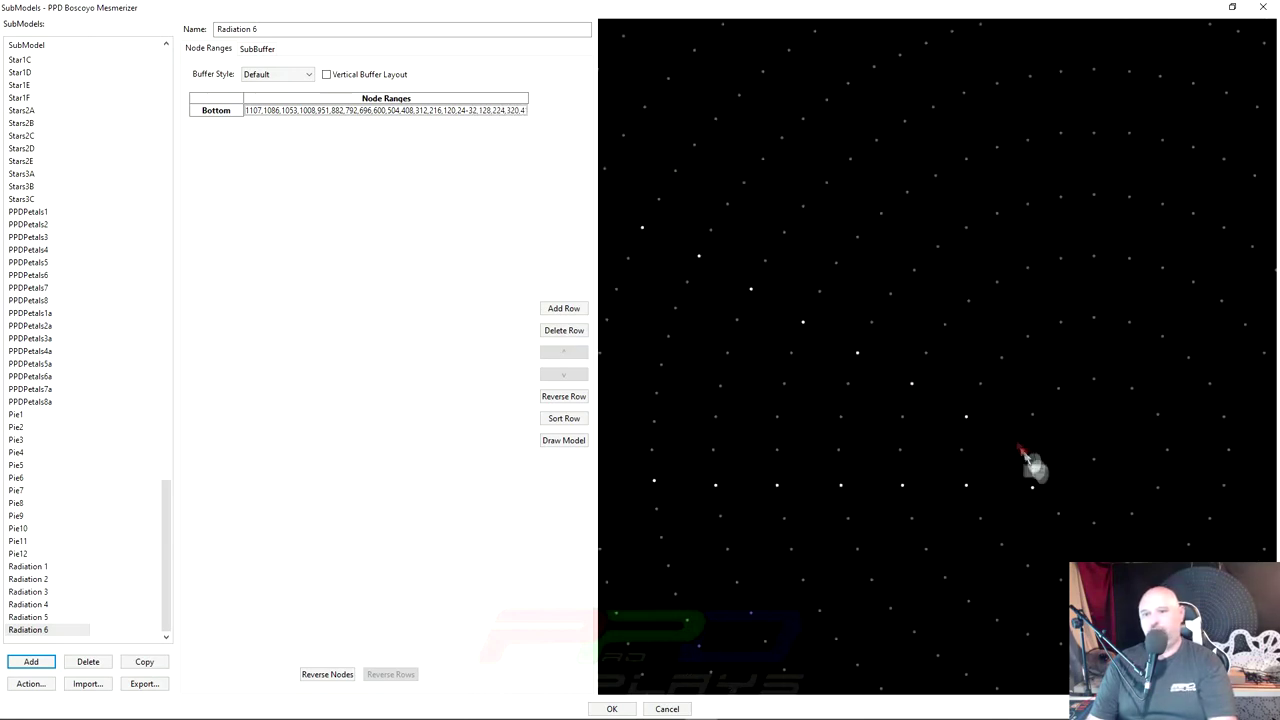
pyautogui.scroll(-5, 1030, 462)
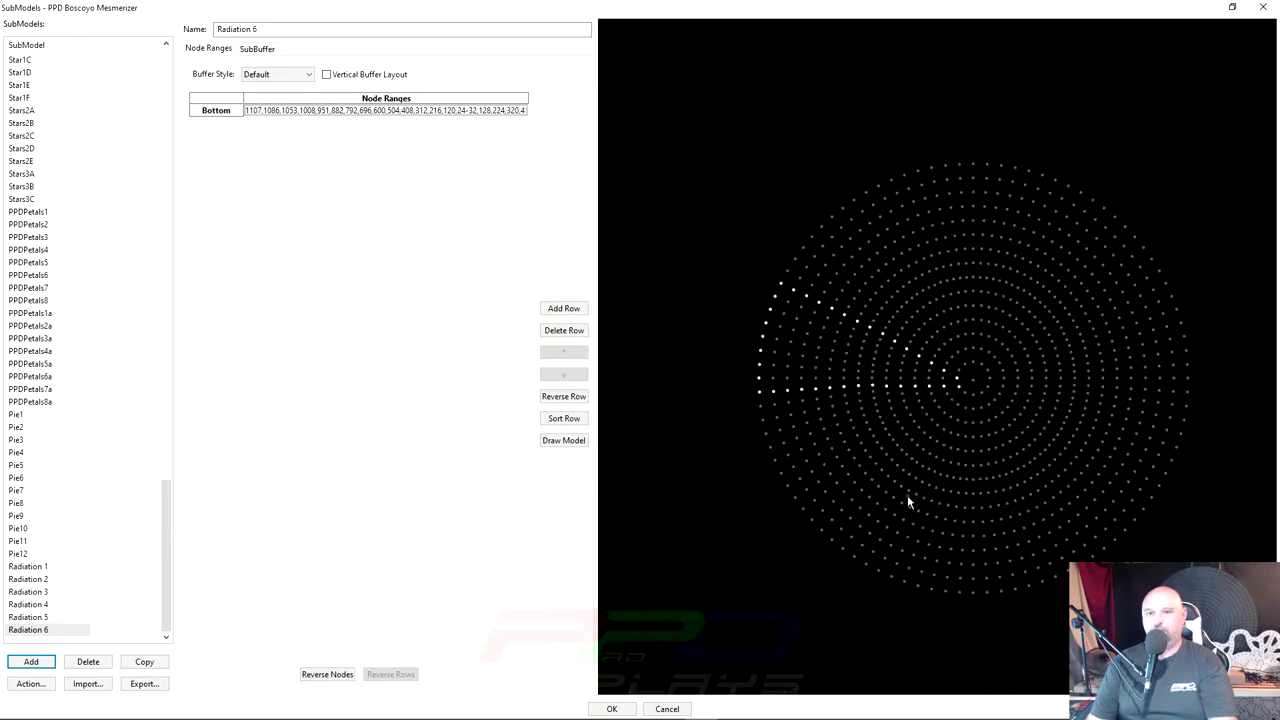
# Clear and redraw the Radiation 6 slice with a spoke from node 1108 to 25, arc 25-33 and return spoke through 129, 225, 321; accept the submodels.
pyautogui.scroll(2, 892, 420)
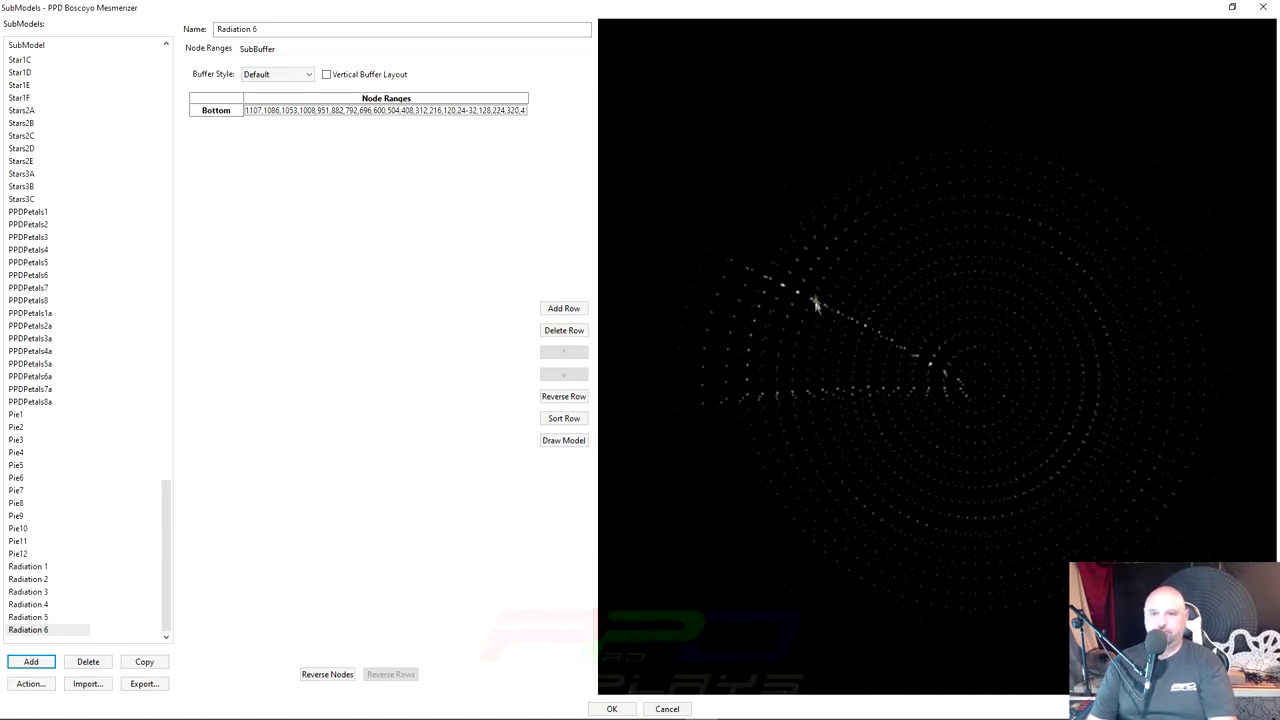
pyautogui.scroll(-3, 843, 408)
pyautogui.scroll(3, 827, 355)
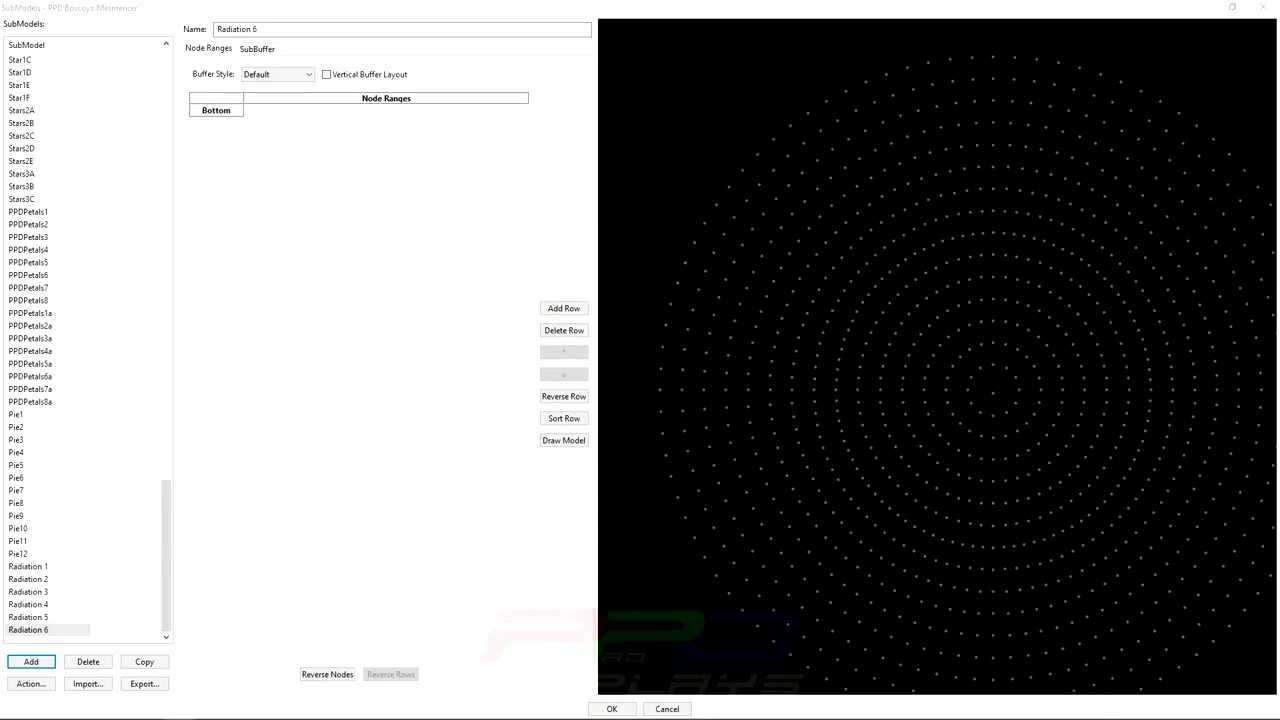
pyautogui.click(946, 392)
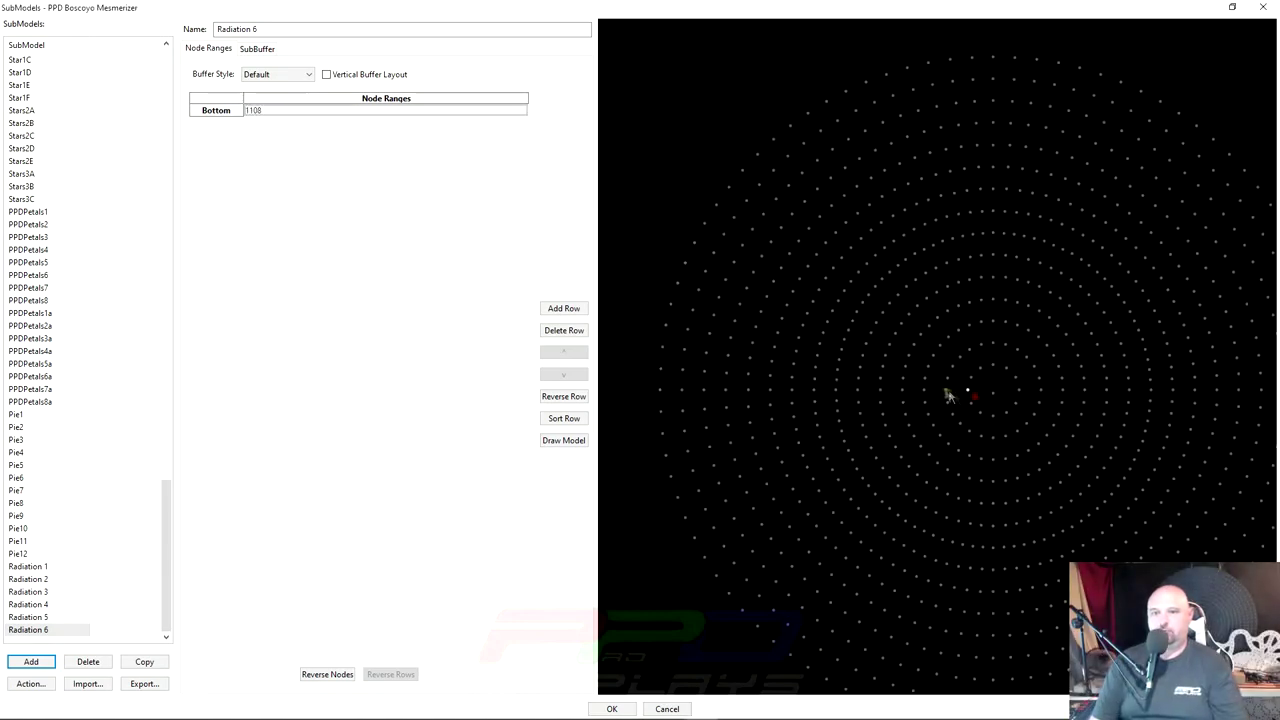
pyautogui.moveTo(948, 395)
pyautogui.mouseDown()
pyautogui.moveTo(863, 405)
pyautogui.moveTo(896, 395)
pyautogui.moveTo(898, 409)
pyautogui.moveTo(668, 420)
pyautogui.mouseUp()
pyautogui.scroll(3, 900, 412)
pyautogui.moveTo(668, 420)
pyautogui.mouseDown()
pyautogui.moveTo(884, 420)
pyautogui.moveTo(792, 415)
pyautogui.moveTo(721, 352)
pyautogui.moveTo(764, 318)
pyautogui.moveTo(761, 243)
pyautogui.moveTo(792, 233)
pyautogui.moveTo(784, 193)
pyautogui.moveTo(809, 197)
pyautogui.moveTo(718, 218)
pyautogui.moveTo(933, 355)
pyautogui.mouseUp()
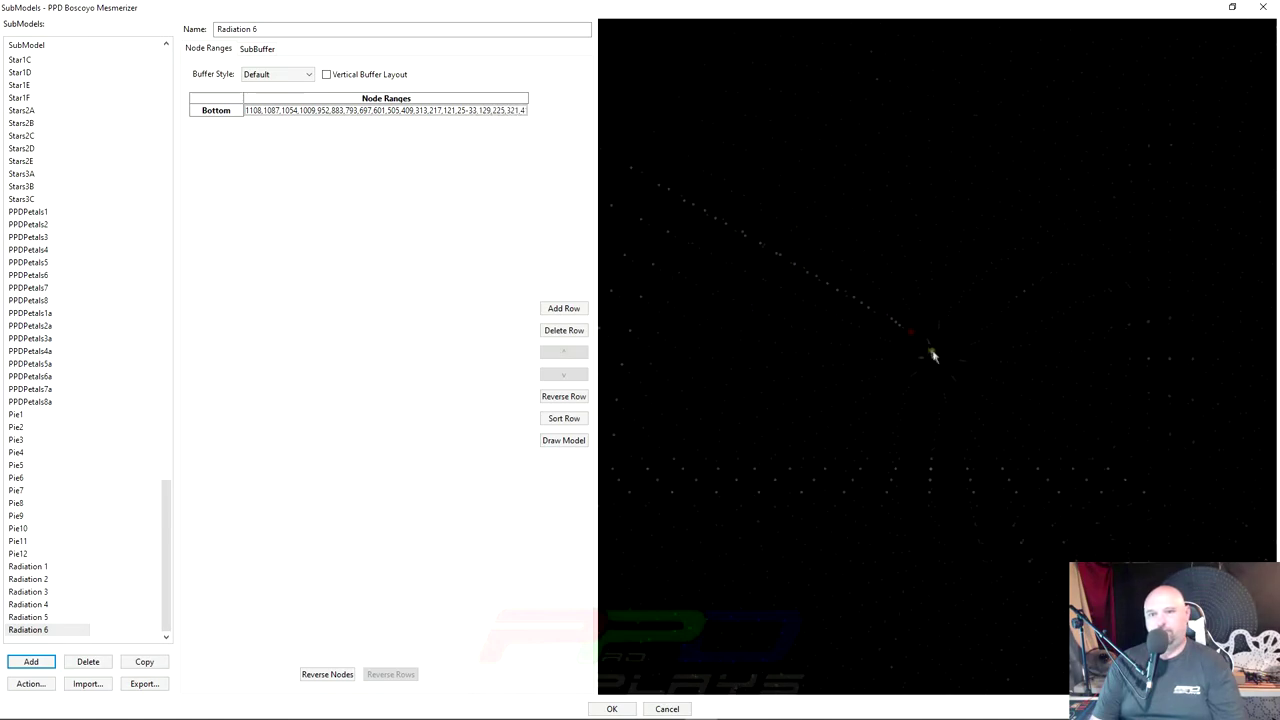
pyautogui.scroll(-5, 931, 446)
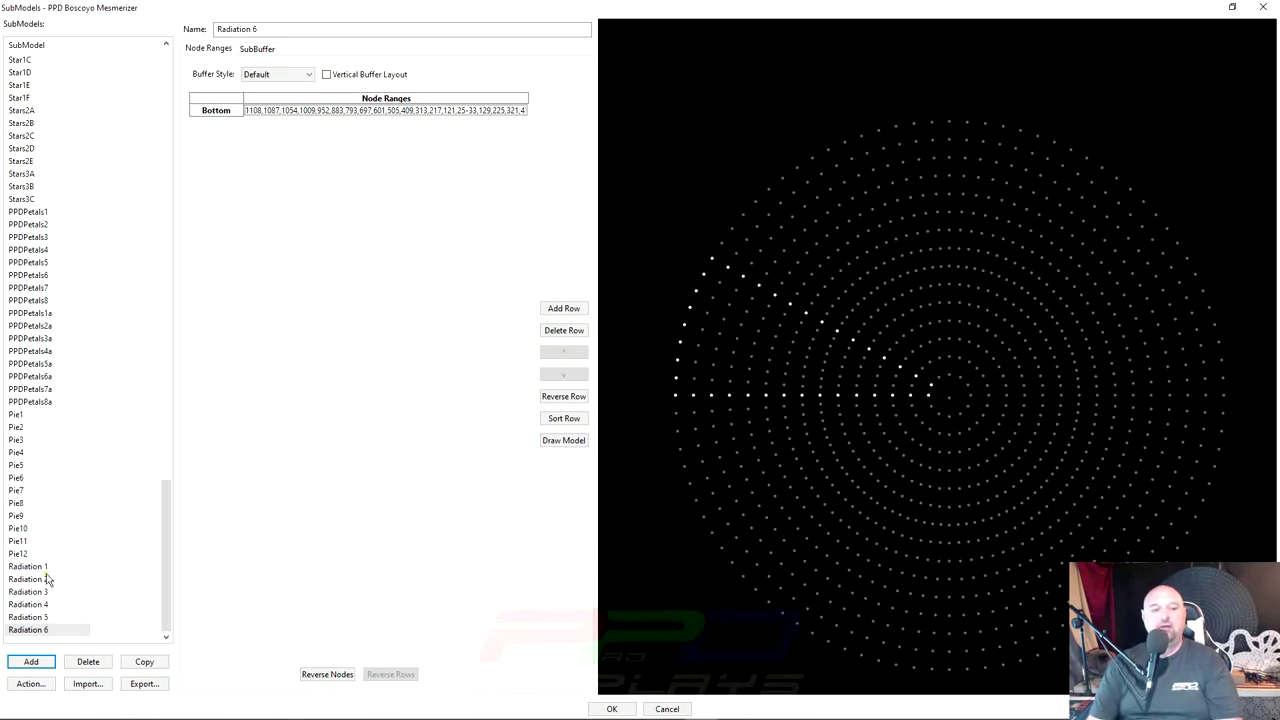
pyautogui.click(612, 709)
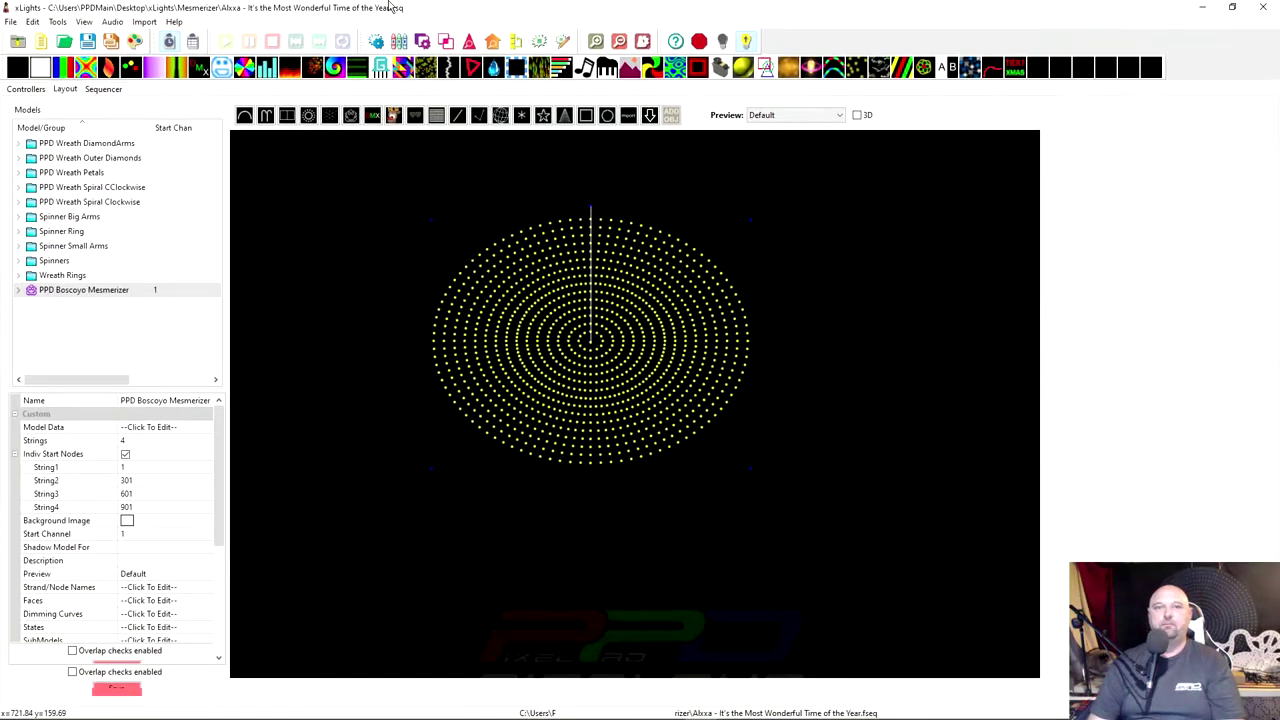
# Group the Radiation 1 to Radiation 6 submodels of PPD Boscoyo Mesmerizer under the name Spinner Alert and save the layout.
pyautogui.moveTo(112, 716)
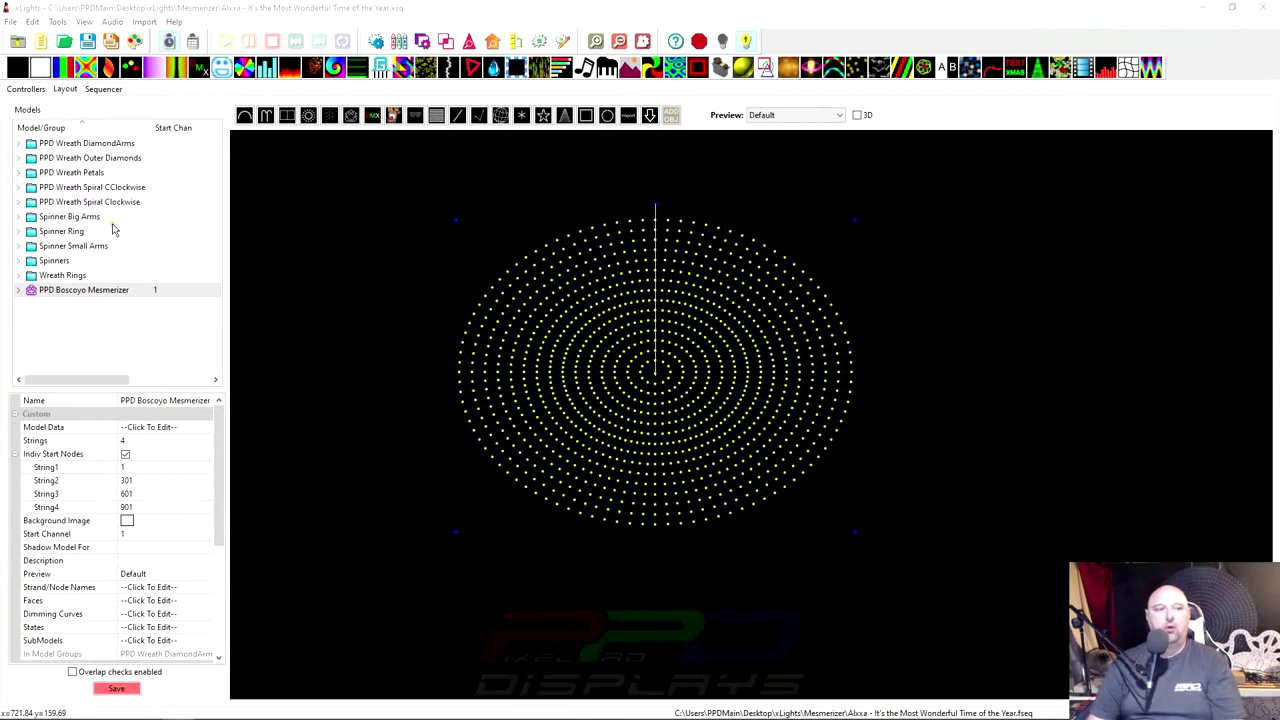
pyautogui.click(18, 290)
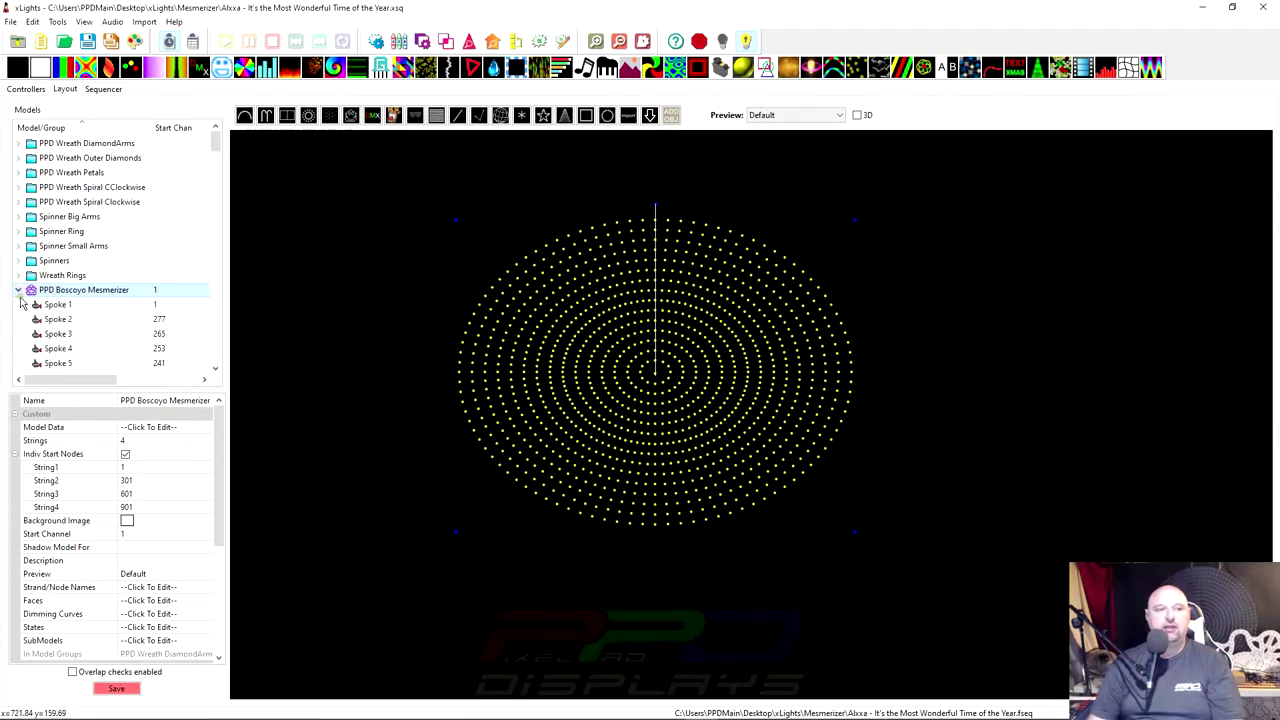
pyautogui.scroll(-10, 114, 290)
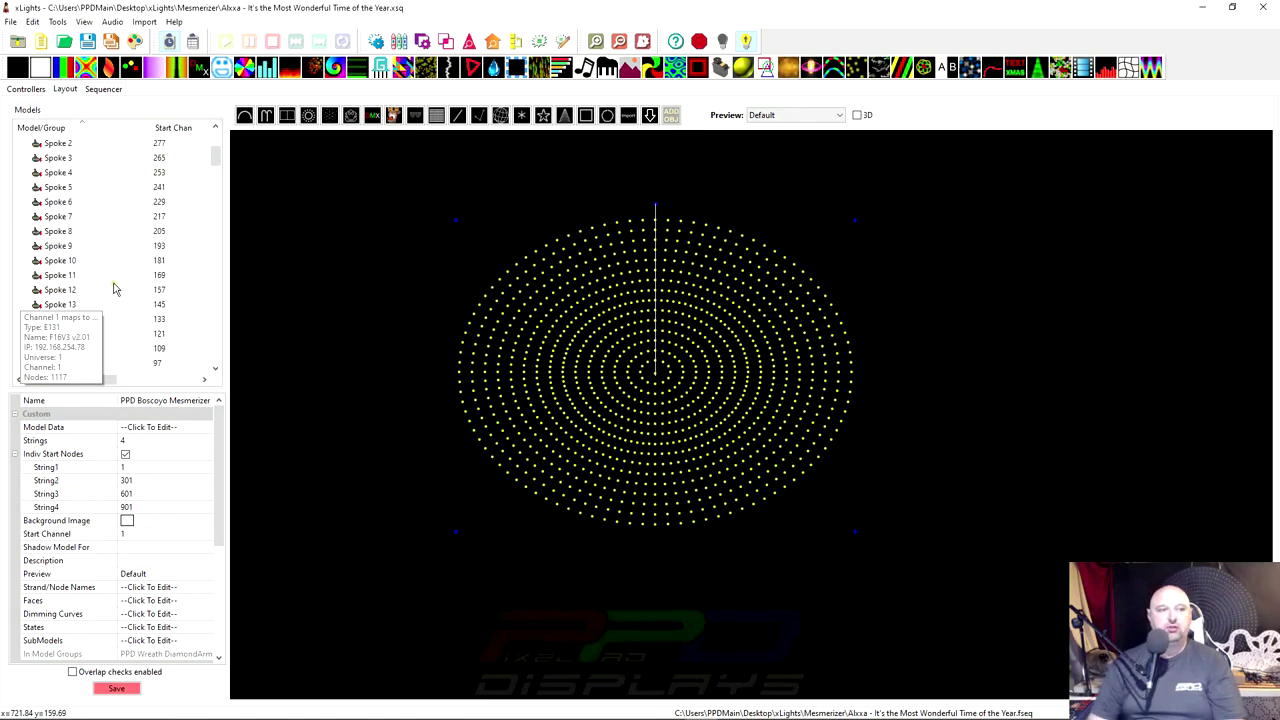
pyautogui.scroll(-5, 116, 289)
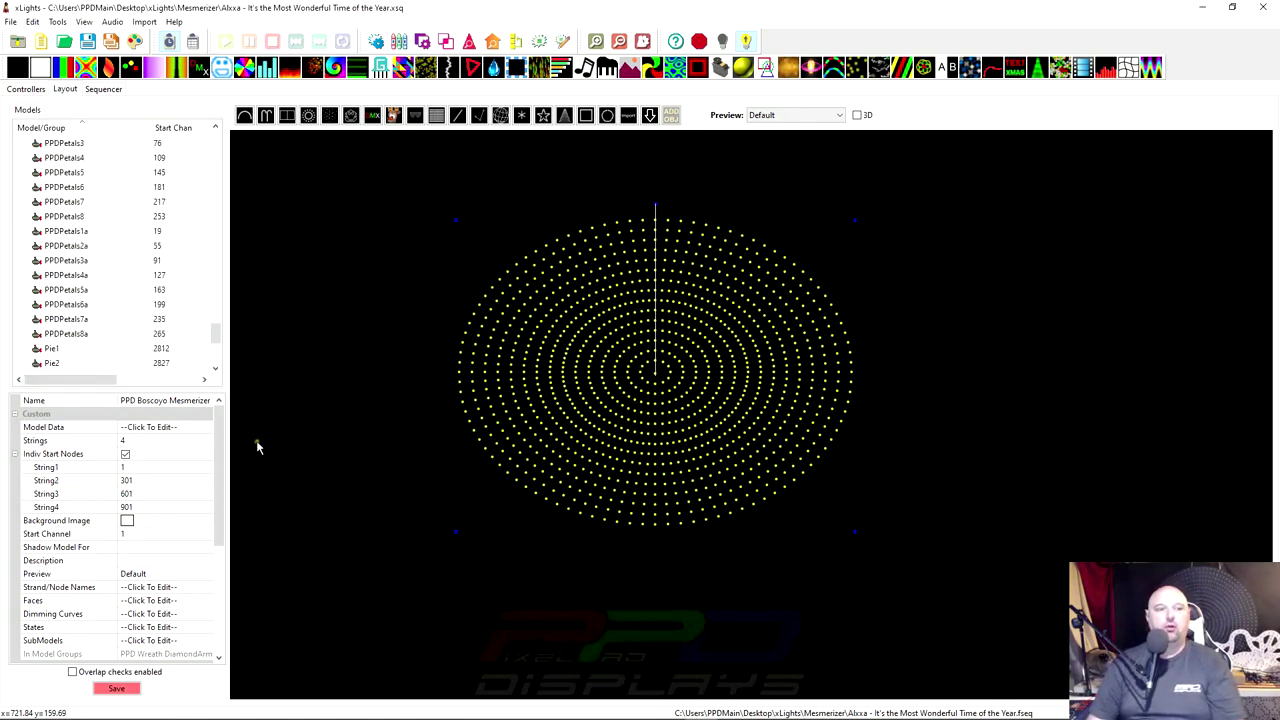
pyautogui.scroll(-5, 143, 314)
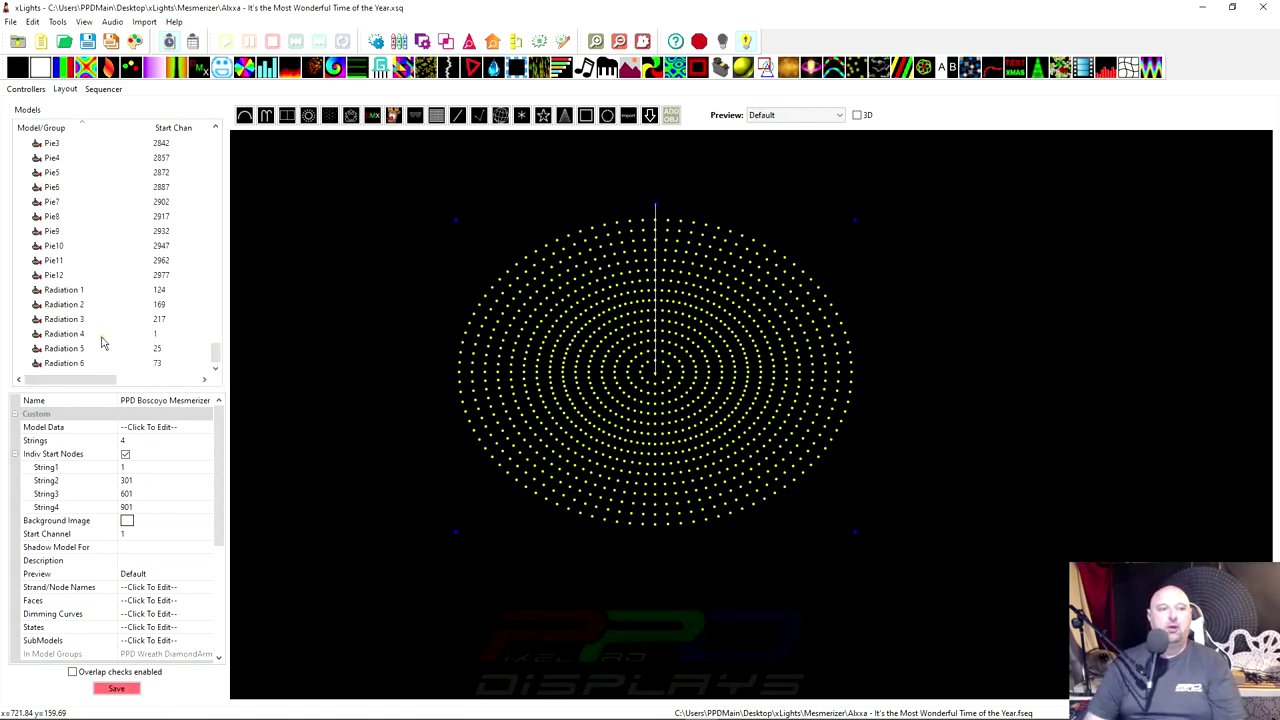
pyautogui.click(64, 290)
pyautogui.keyDown('ctrl'); pyautogui.click(62, 304); pyautogui.keyUp('ctrl')
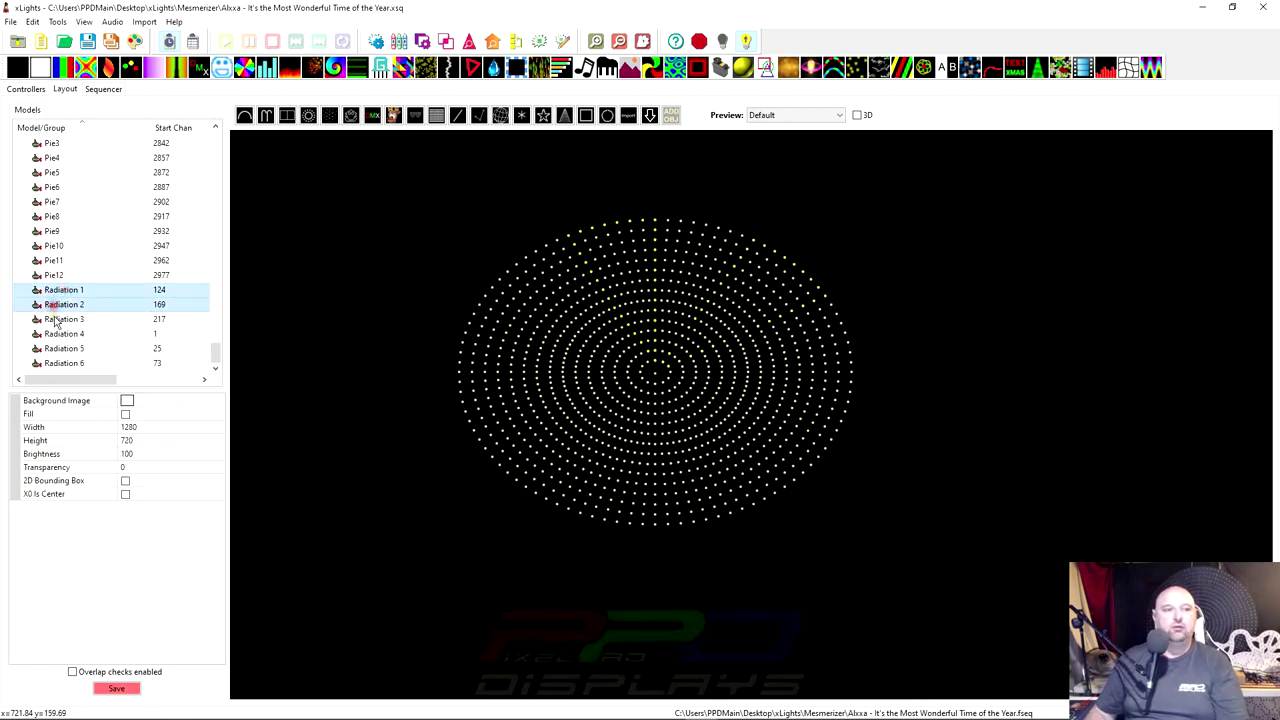
pyautogui.keyDown('ctrl'); pyautogui.click(60, 319); pyautogui.keyUp('ctrl')
pyautogui.keyDown('ctrl'); pyautogui.click(60, 333); pyautogui.keyUp('ctrl')
pyautogui.keyDown('ctrl'); pyautogui.click(57, 348); pyautogui.keyUp('ctrl')
pyautogui.keyDown('ctrl'); pyautogui.click(53, 363); pyautogui.keyUp('ctrl')
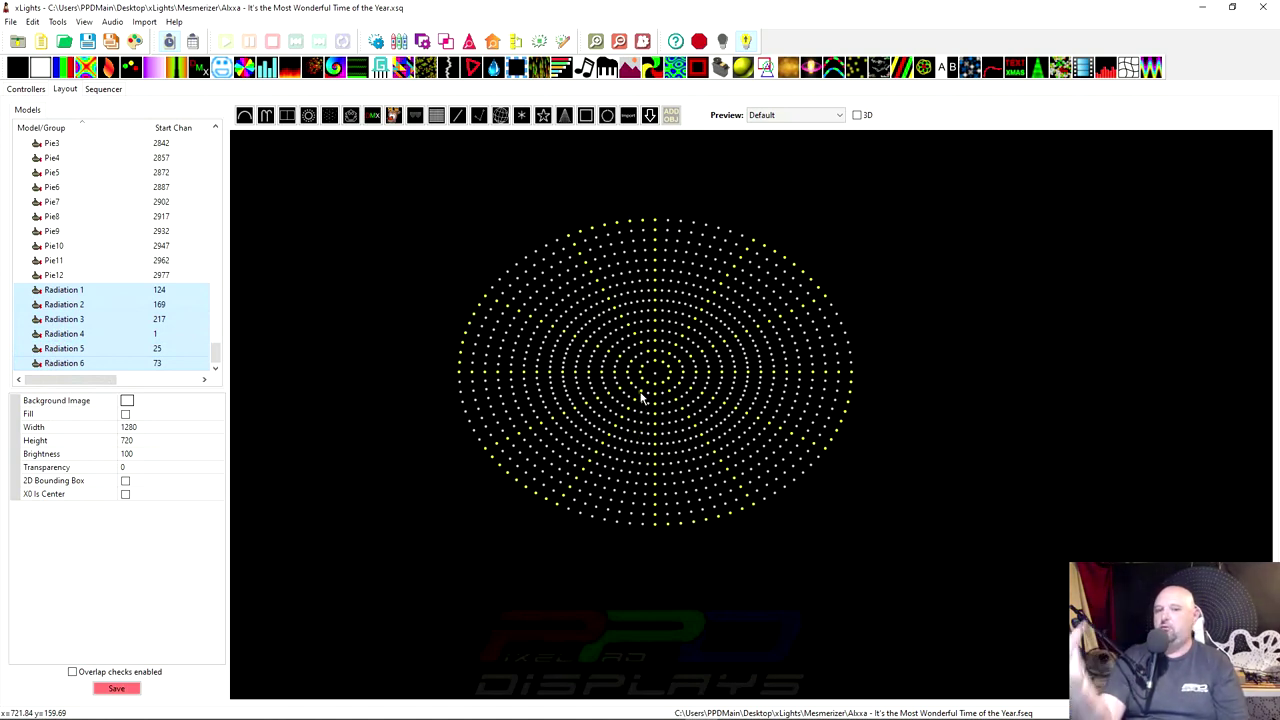
pyautogui.rightClick(68, 311)
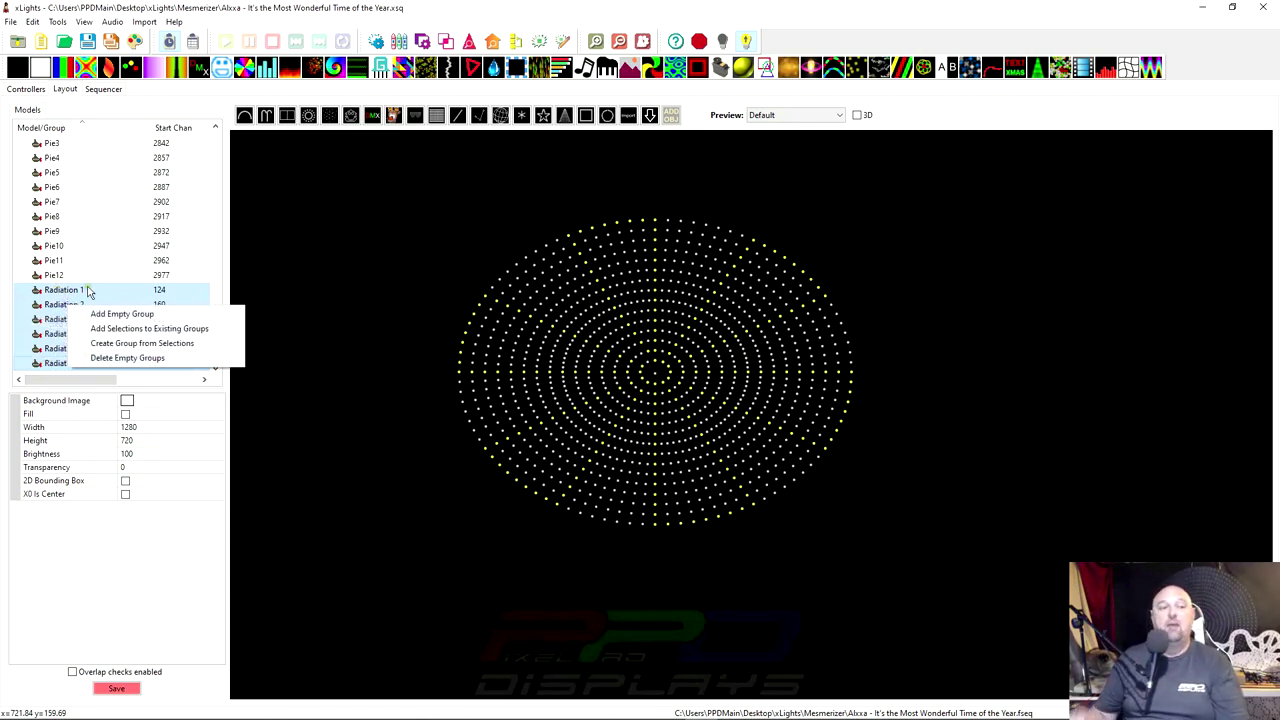
pyautogui.click(101, 346)
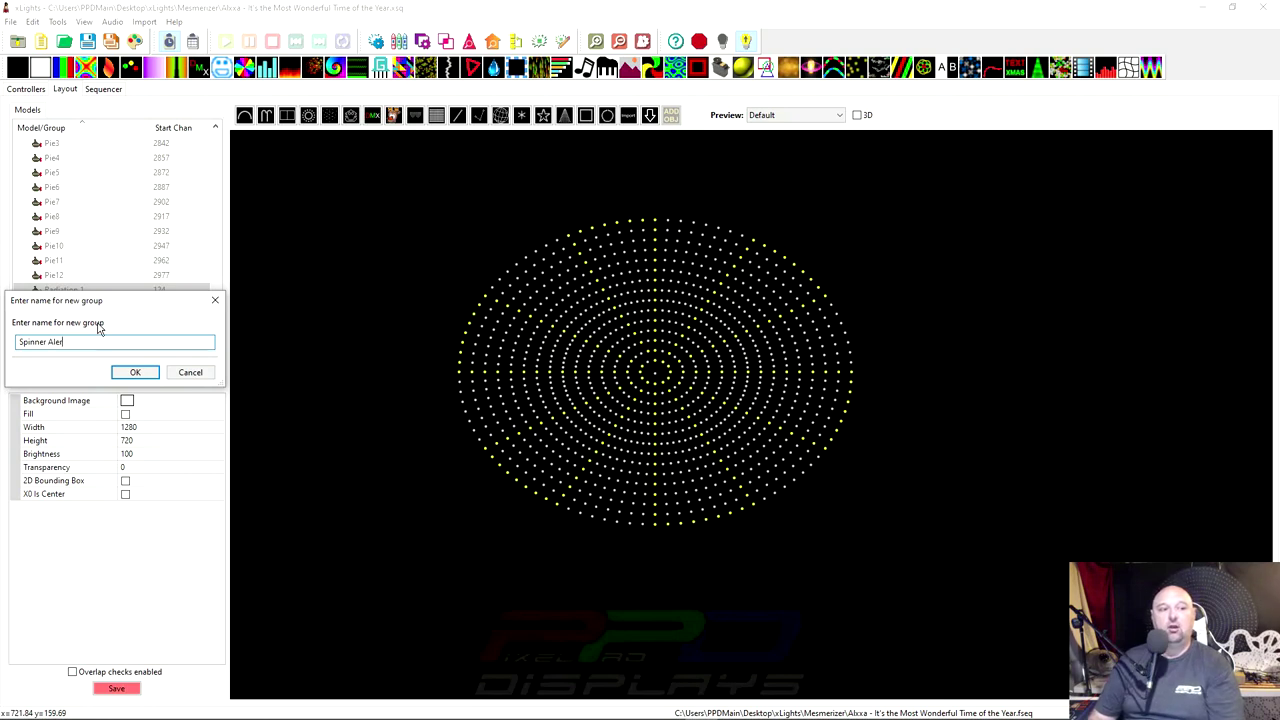
pyautogui.click(121, 376)
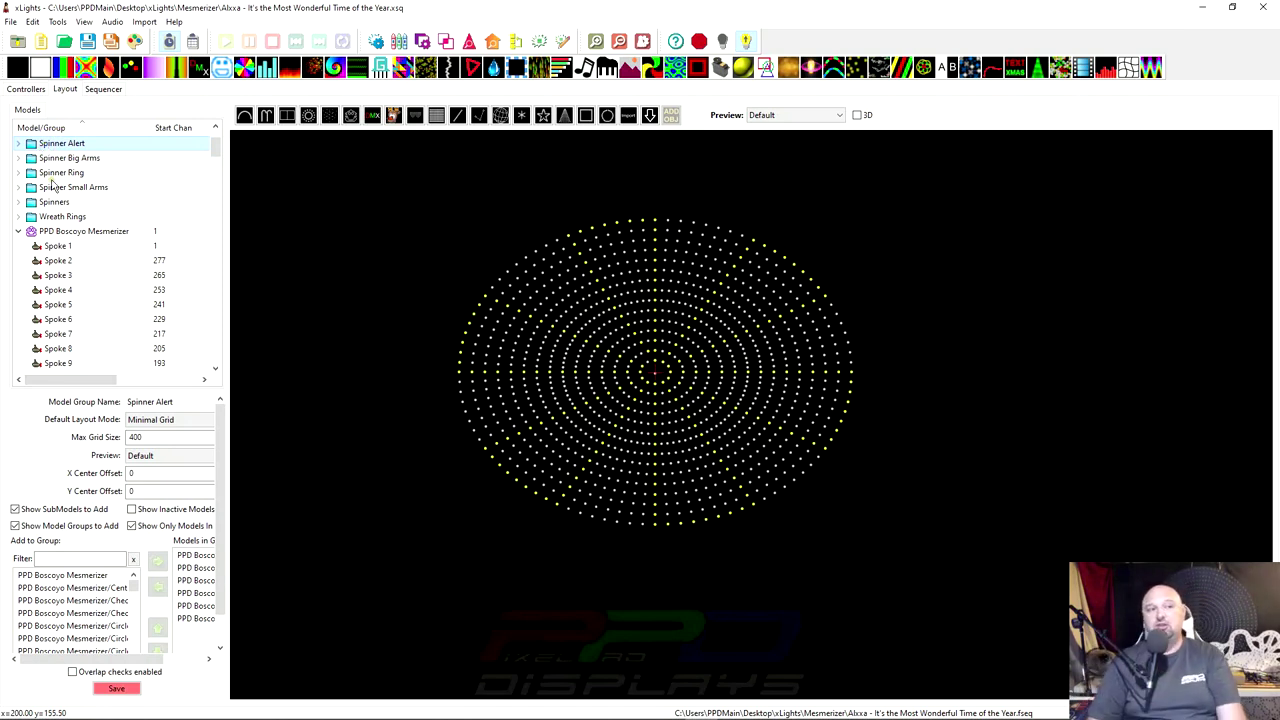
pyautogui.click(116, 688)
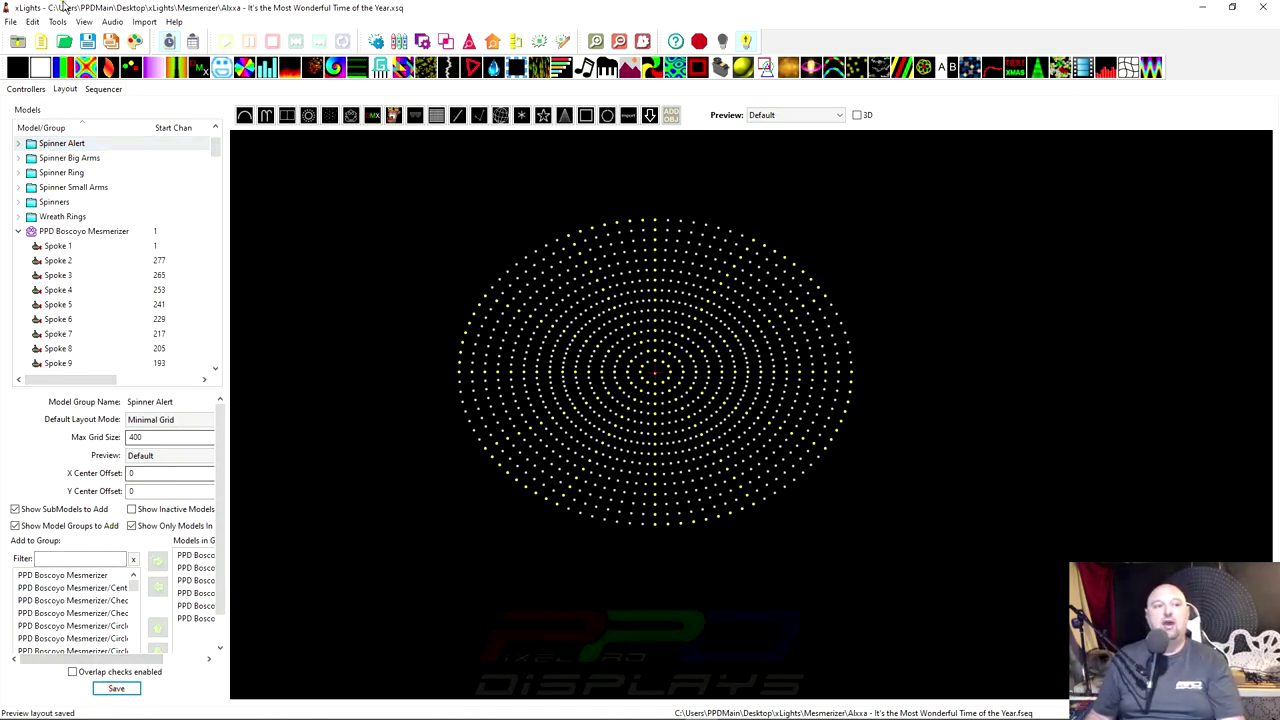
# Close the open sequence and create a new animation sequence with the All Models view through Quick Start.
pyautogui.click(10, 21)
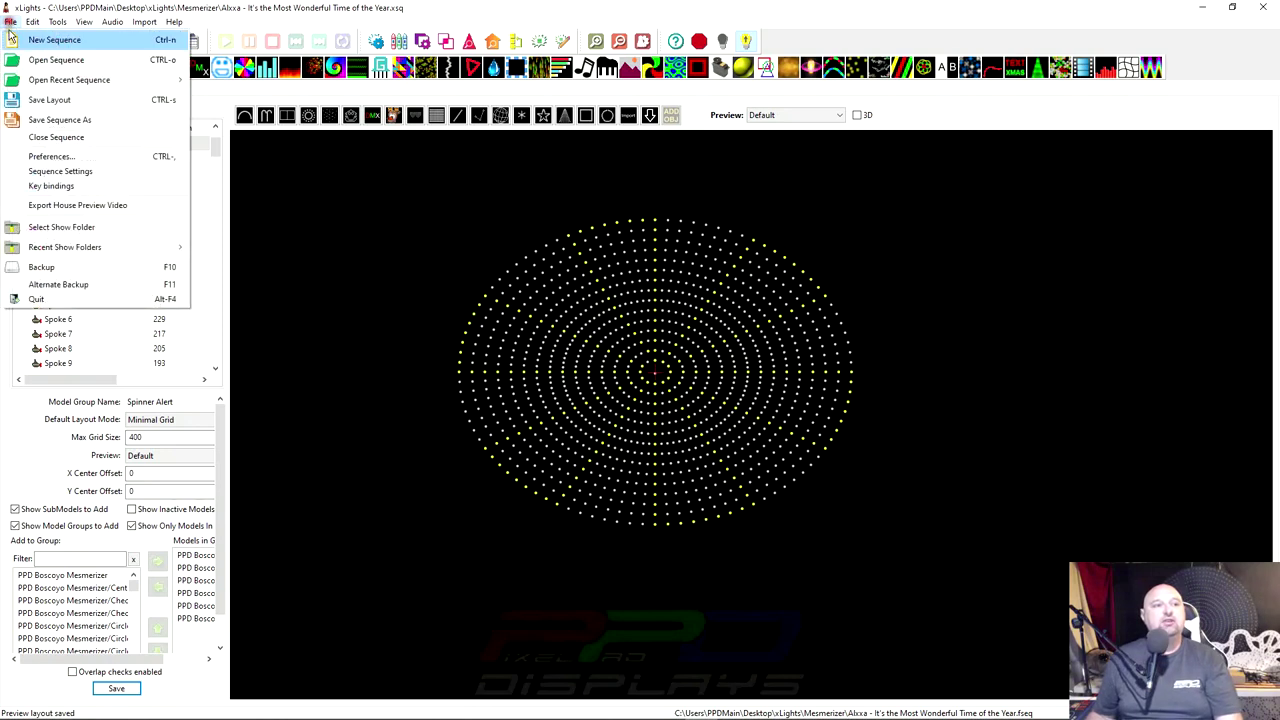
pyautogui.click(40, 137)
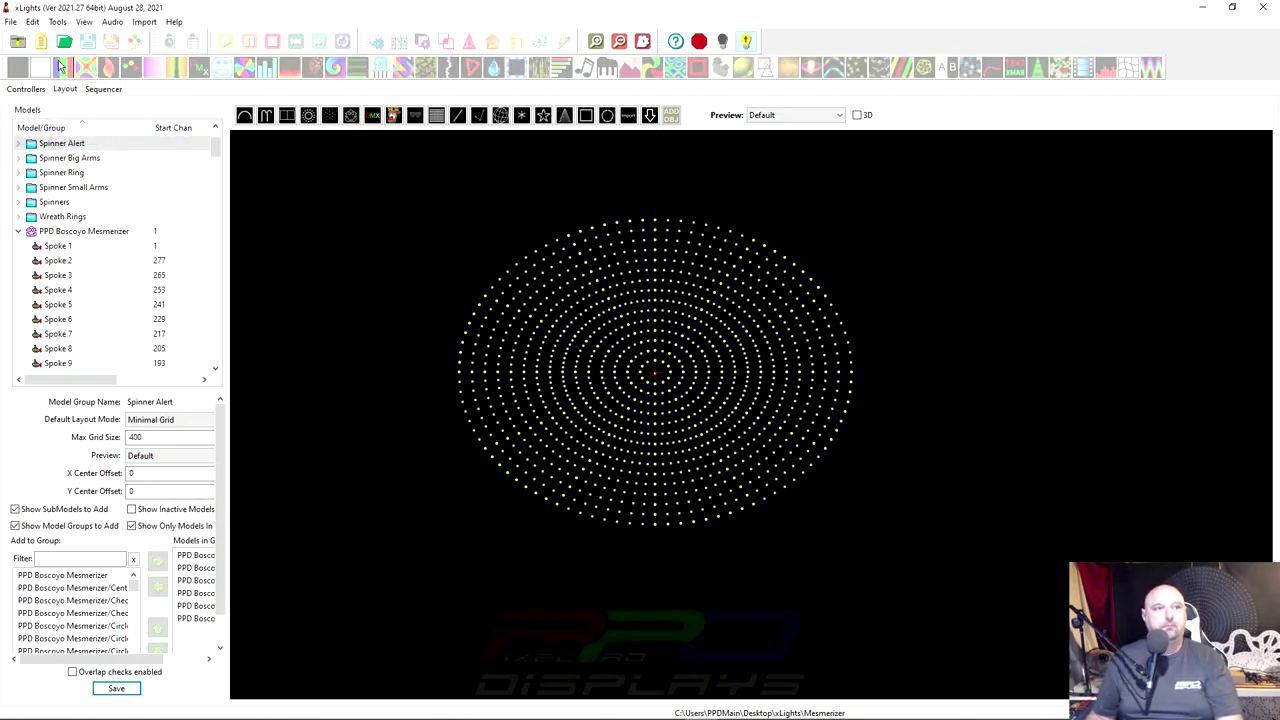
pyautogui.click(42, 43)
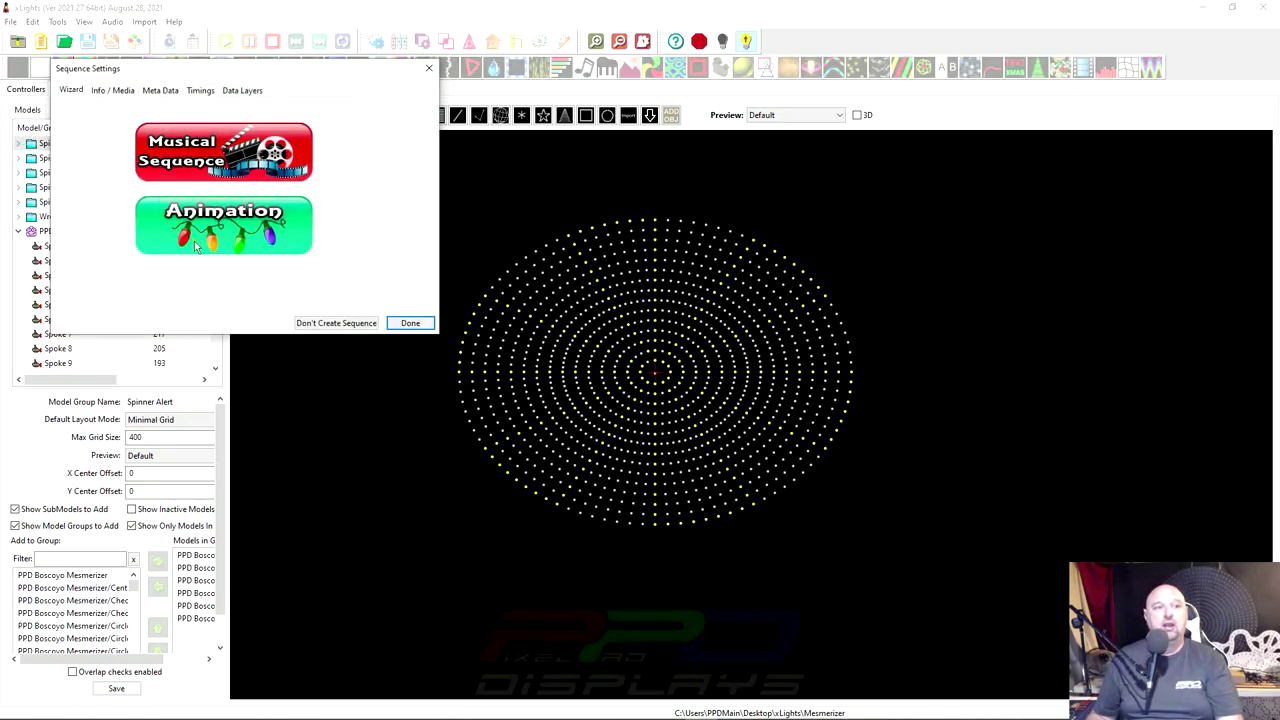
pyautogui.click(194, 241)
pyautogui.click(208, 176)
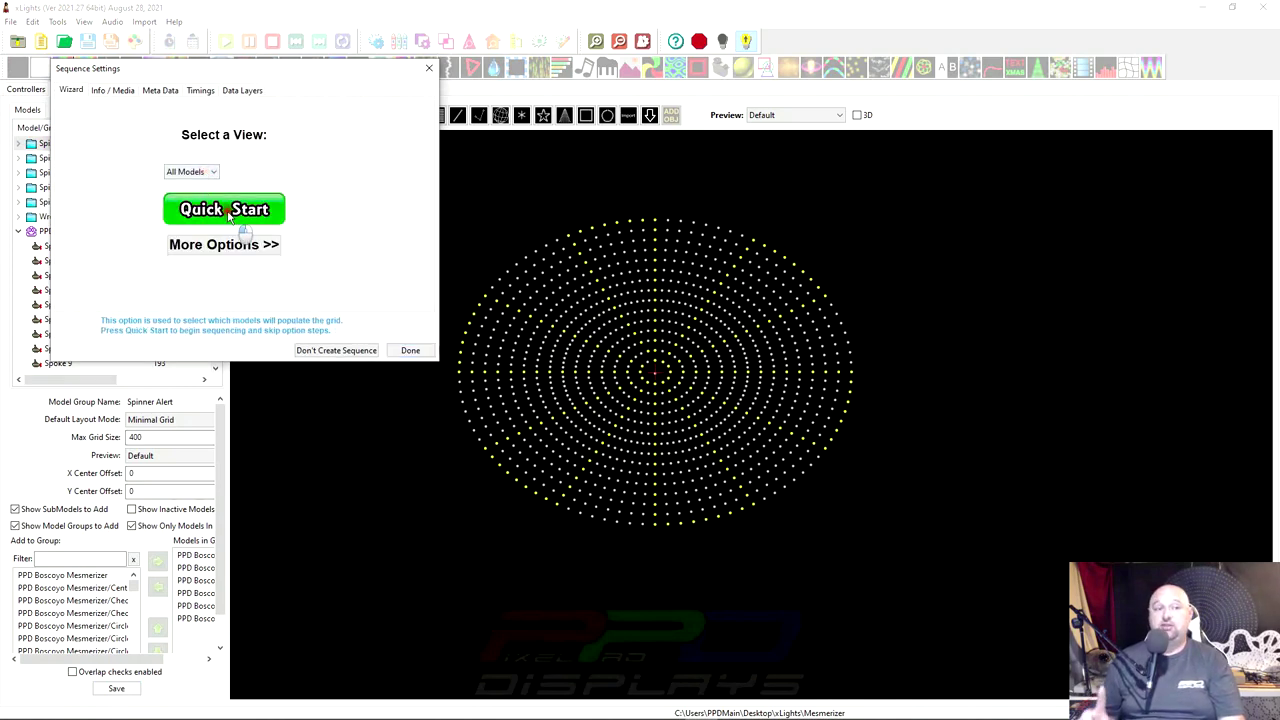
pyautogui.click(222, 210)
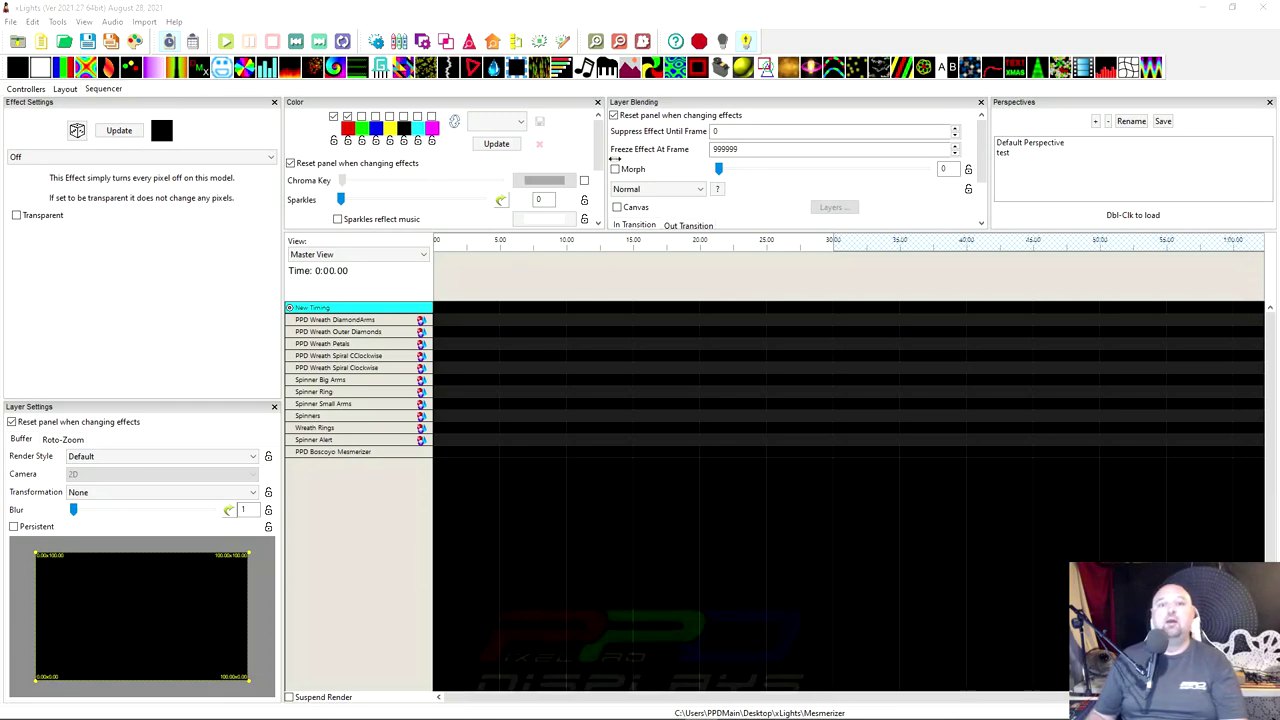
# Add a timing mark at about 6.6 seconds and select the Spinner Alert row's interval before it, moving the model preview clear.
pyautogui.click(521, 266)
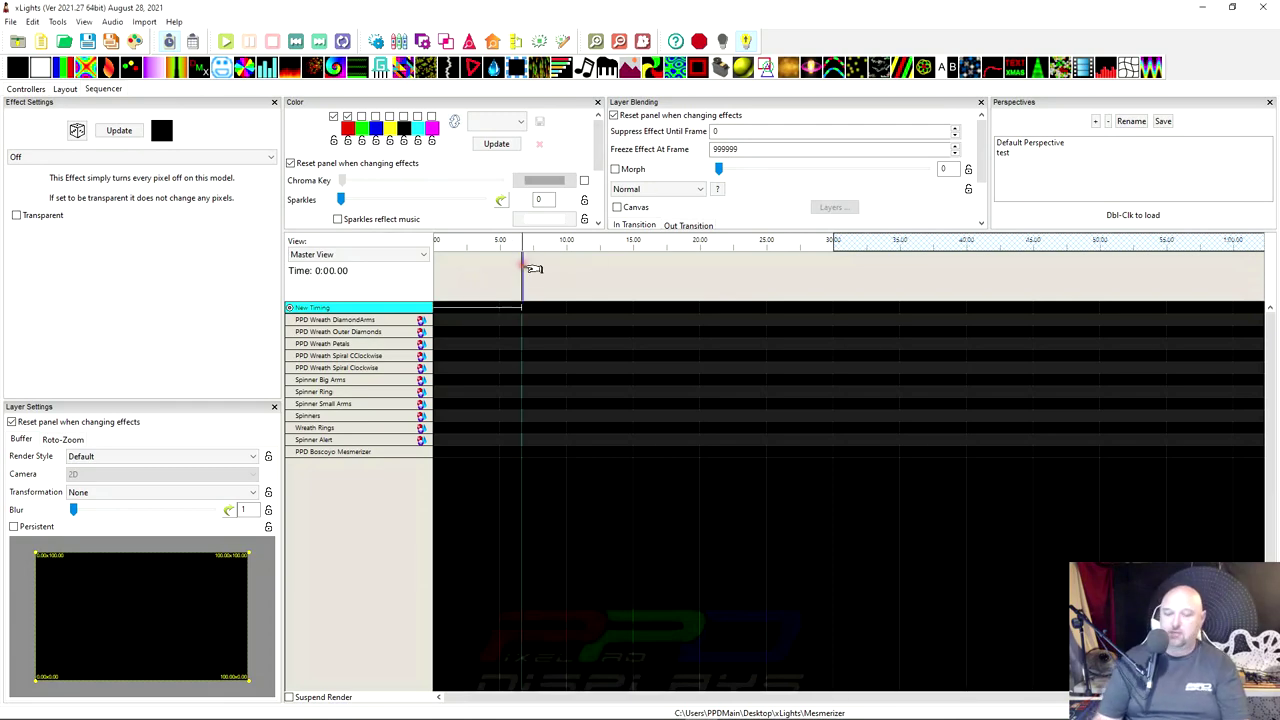
pyautogui.click(462, 439)
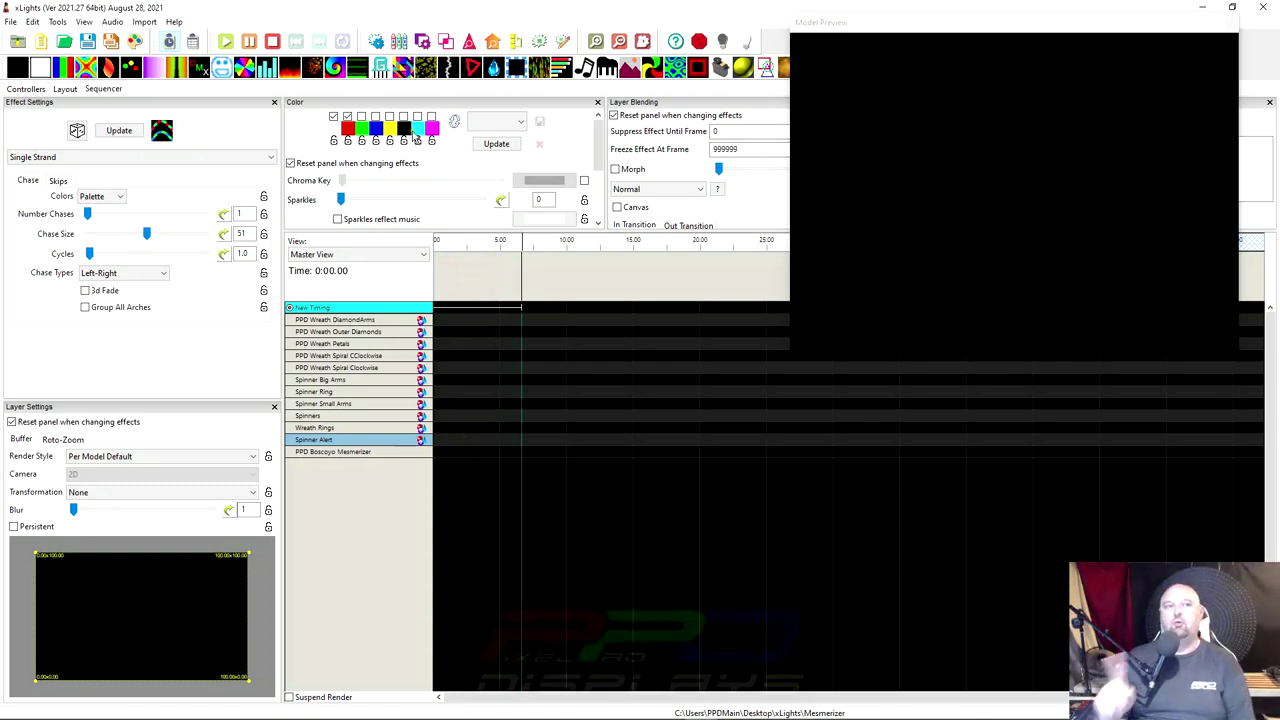
pyautogui.moveTo(870, 24)
pyautogui.mouseDown()
pyautogui.moveTo(843, 300)
pyautogui.moveTo(809, 269)
pyautogui.mouseUp()
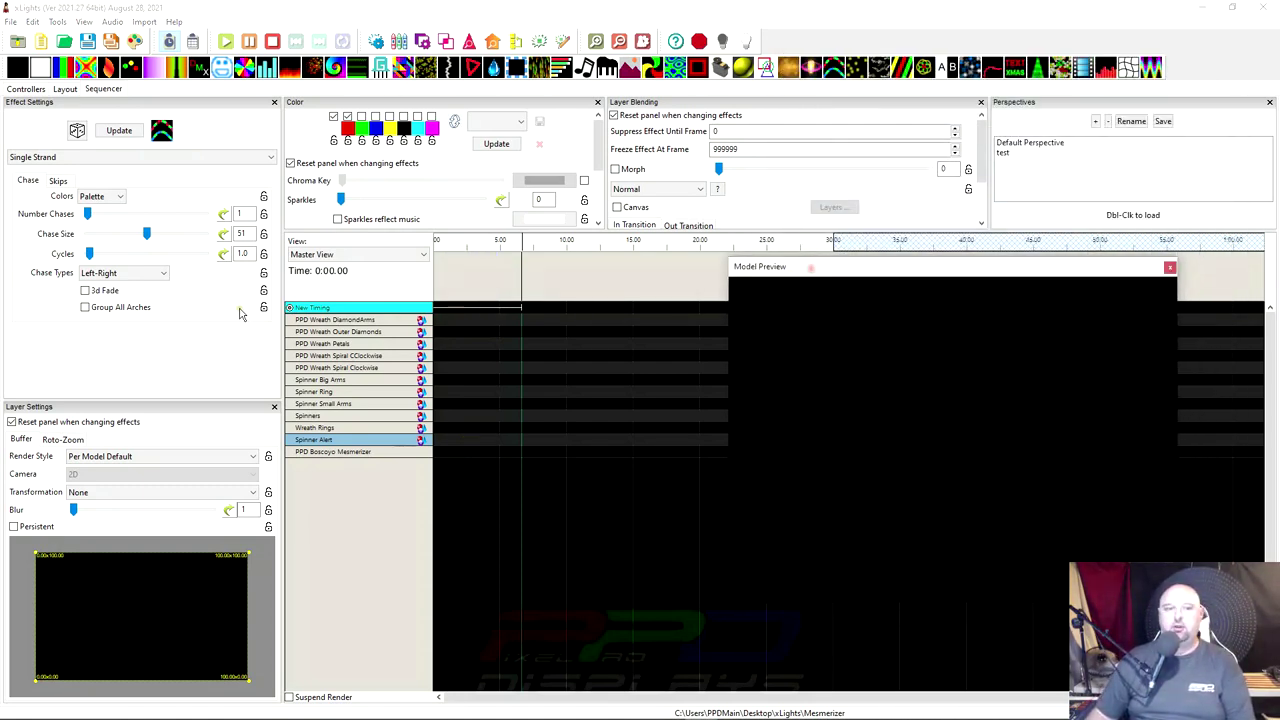
pyautogui.click(468, 447)
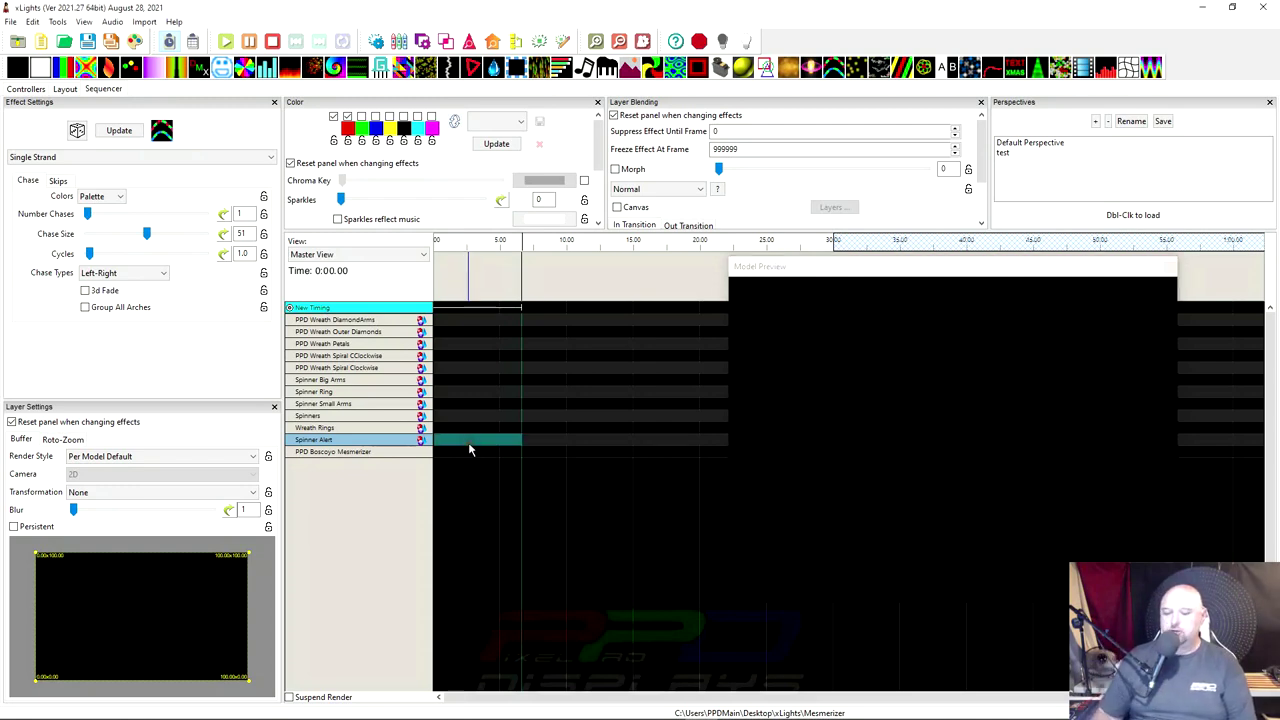